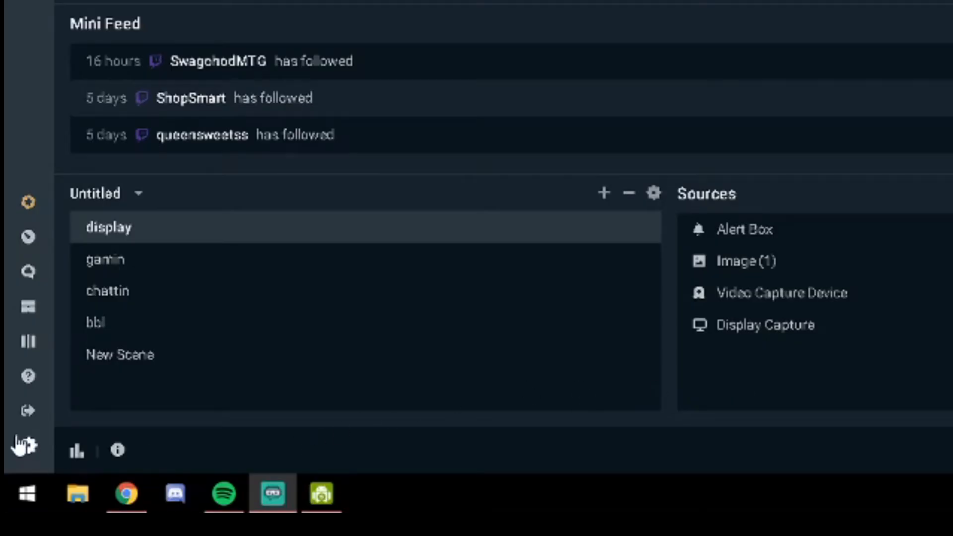
# In the audio settings, choose Analogue 1 + 2 (2- Focusrite Usb Audio) as Mic/Auxiliary Device 1 and save the settings
pyautogui.click(11, 501)
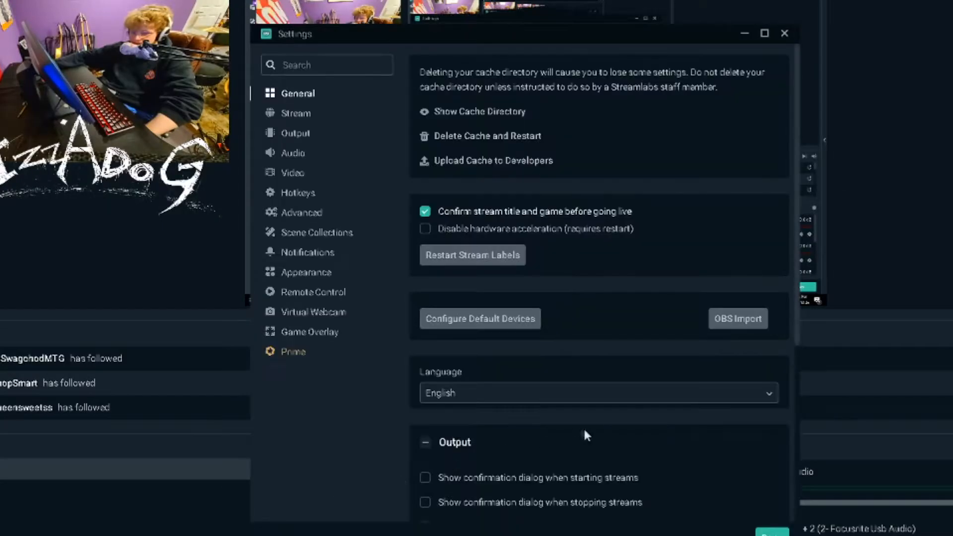
pyautogui.click(300, 156)
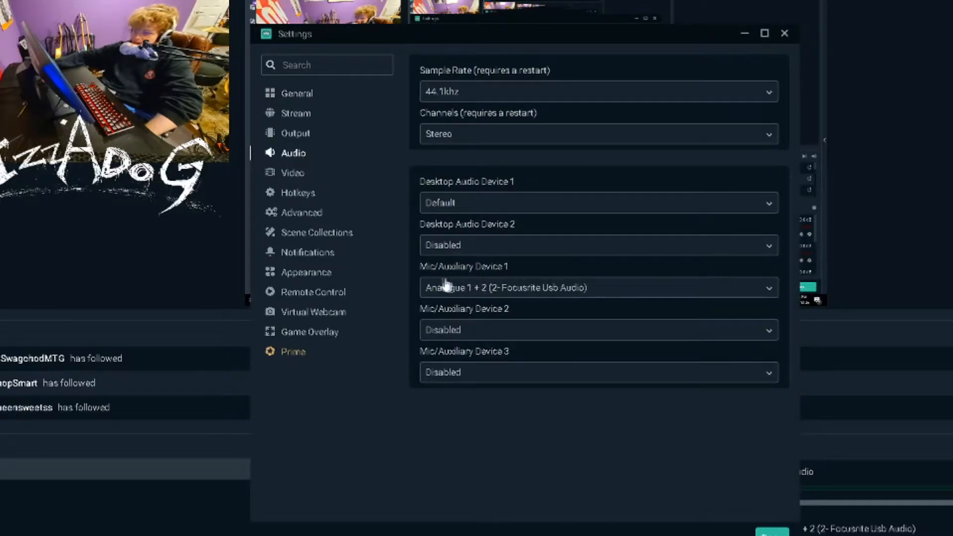
pyautogui.click(488, 294)
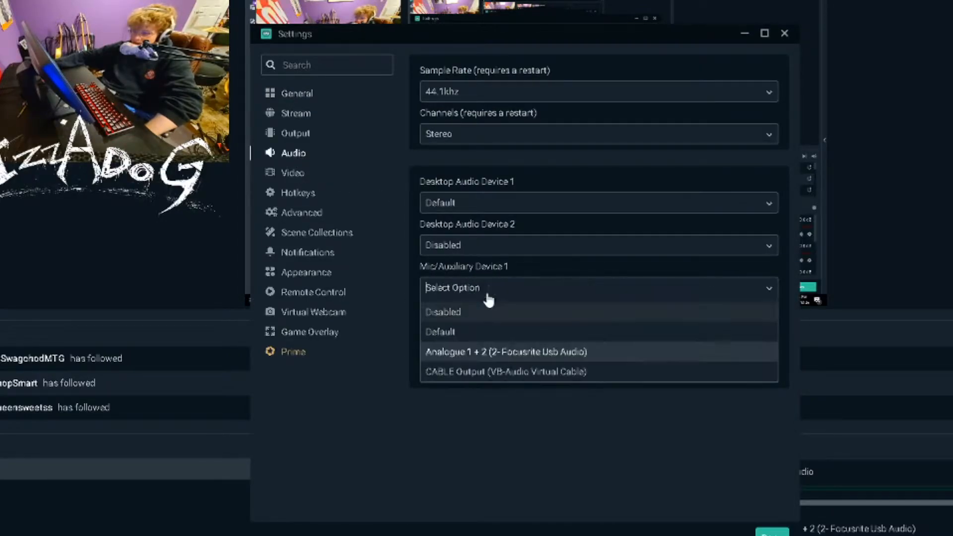
pyautogui.click(507, 270)
pyautogui.click(494, 287)
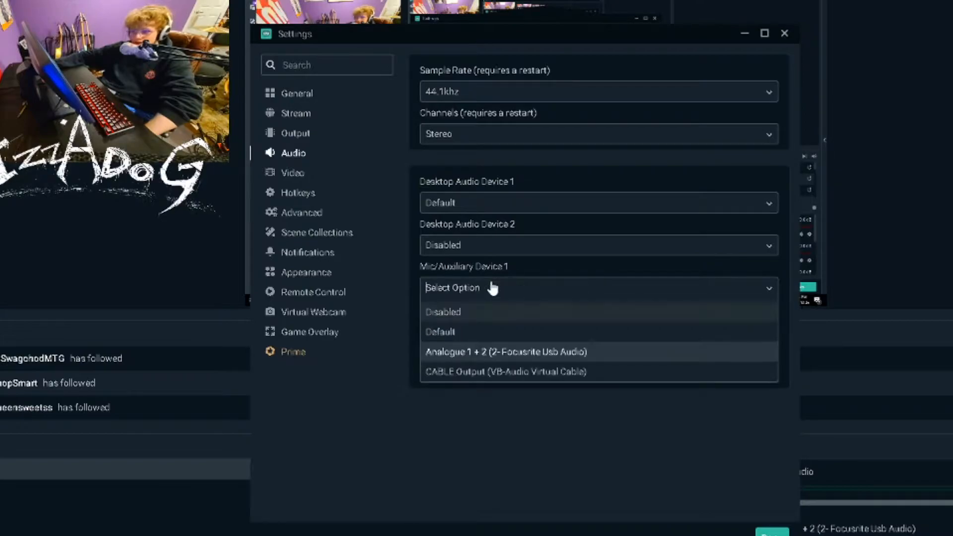
pyautogui.click(485, 352)
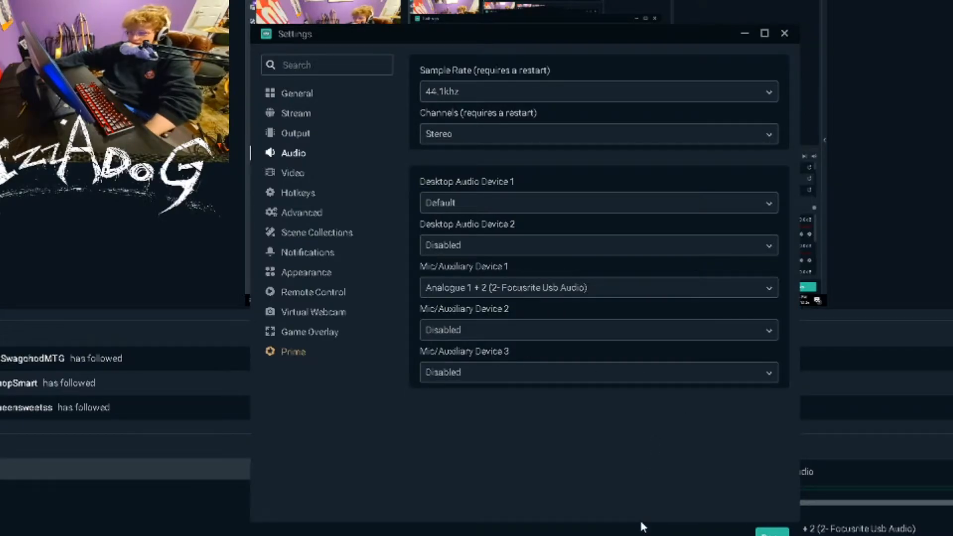
pyautogui.click(772, 530)
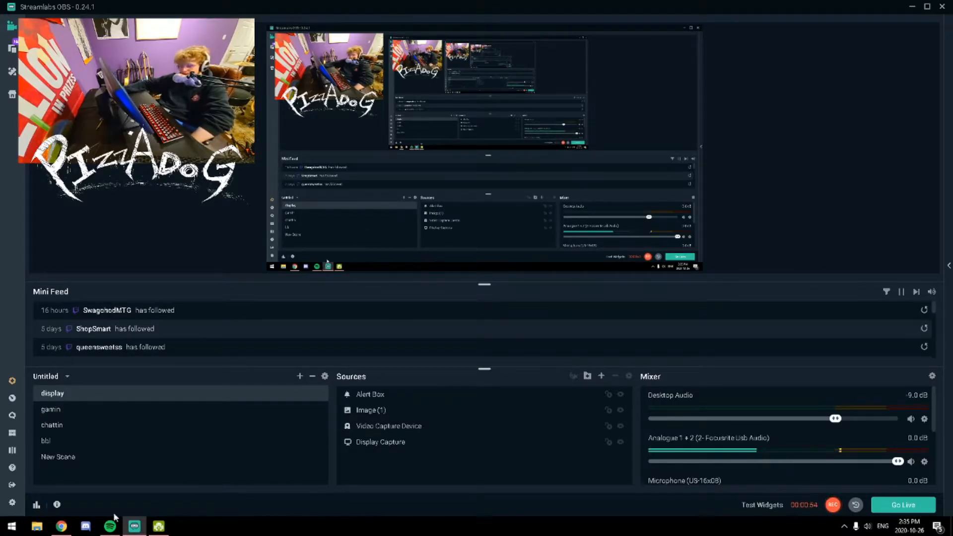
# Switch to Chrome and download the ReaPlugs VST v2.36 64-bit installer
pyautogui.click(70, 530)
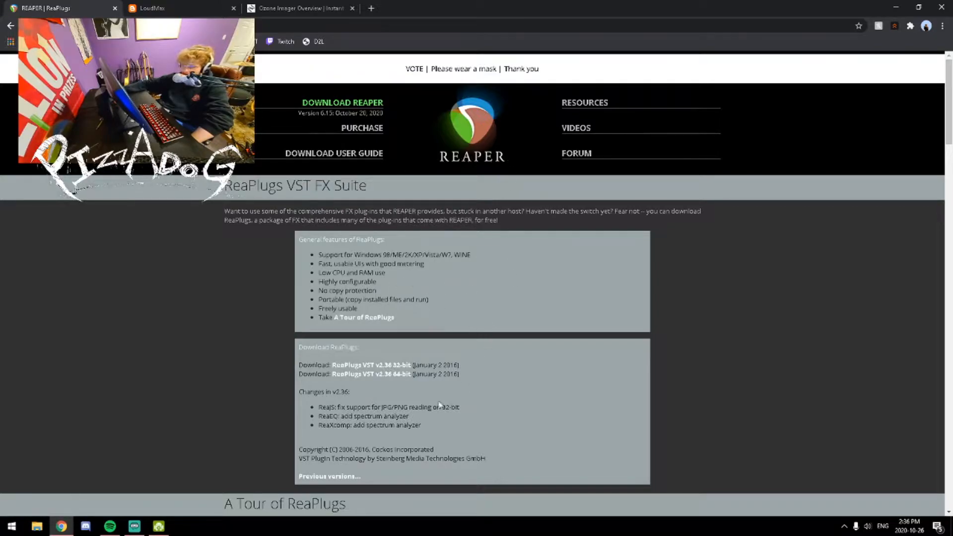
pyautogui.click(392, 380)
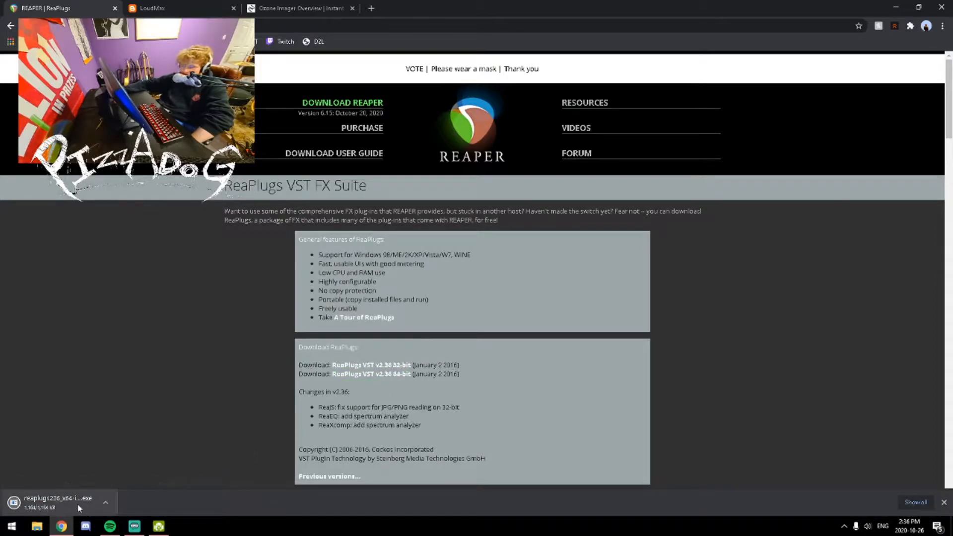
pyautogui.click(78, 503)
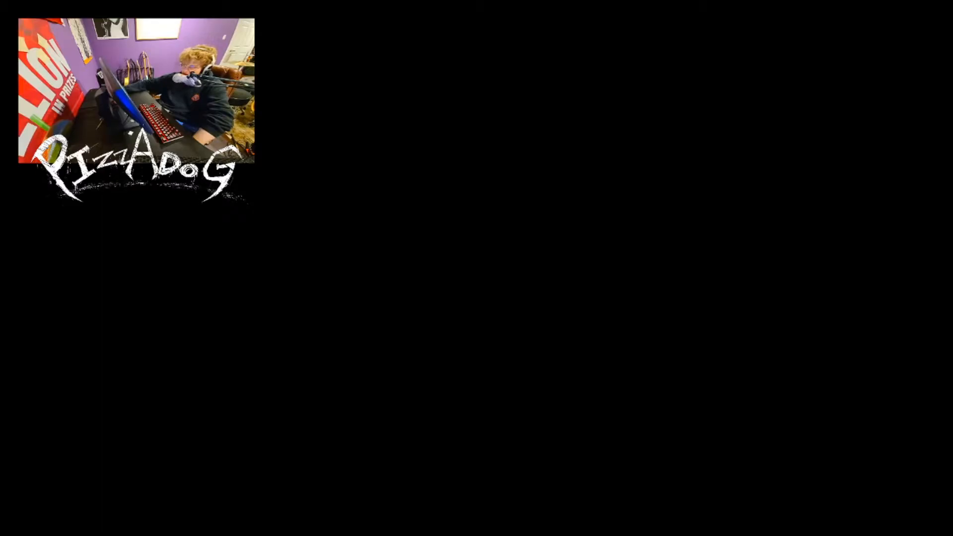
pyautogui.click(538, 345)
pyautogui.click(590, 168)
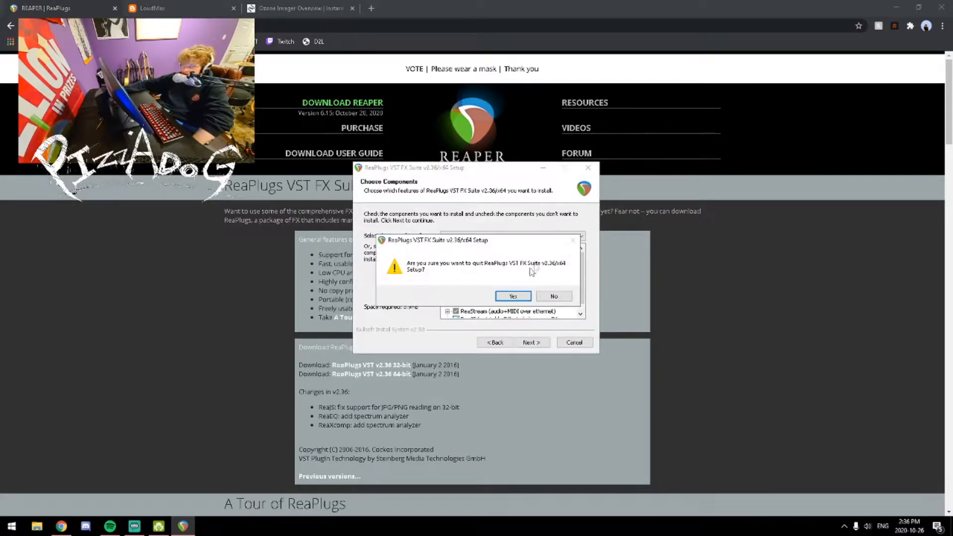
pyautogui.click(509, 297)
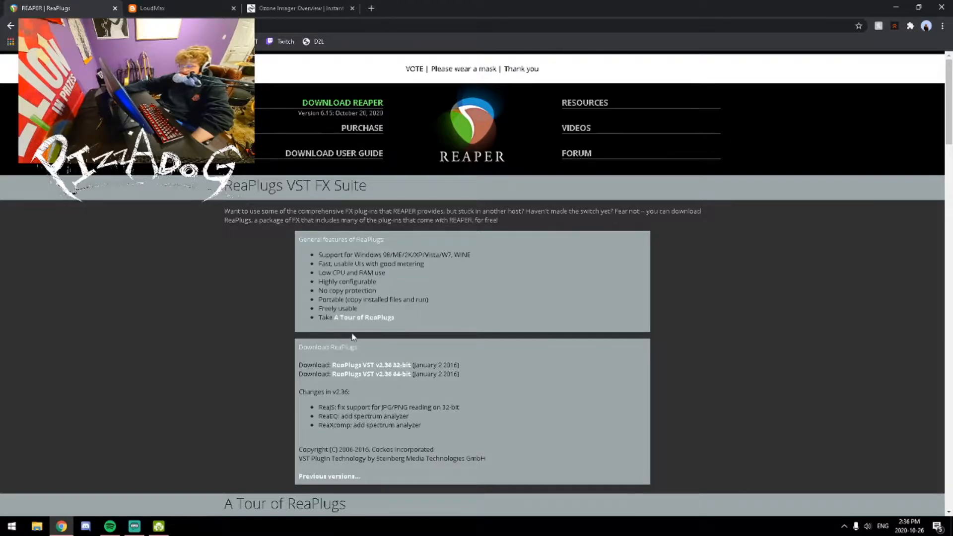
# Examine the plug-in files in the VSTPlugins folder on Local Disk (C:) in File Explorer, and close the window
pyautogui.press('super+e')
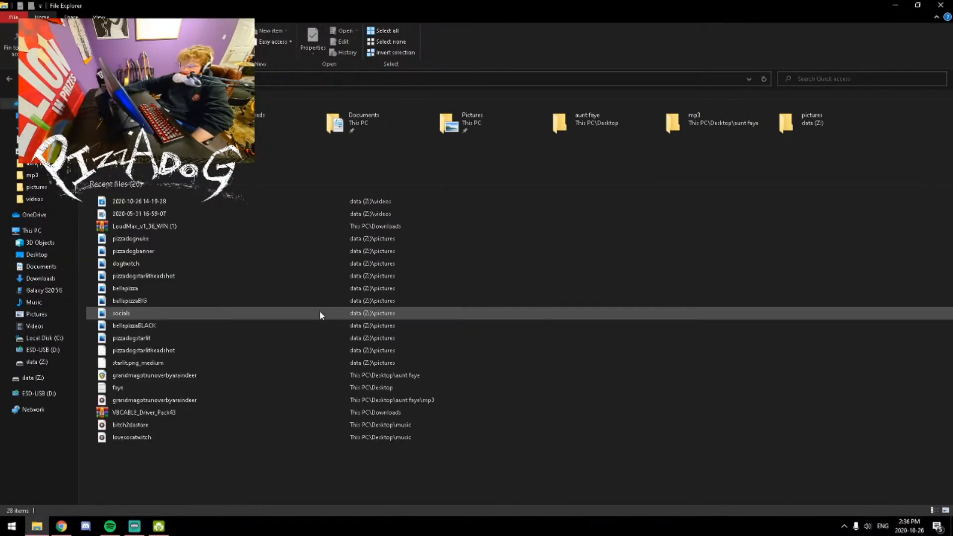
pyautogui.click(40, 339)
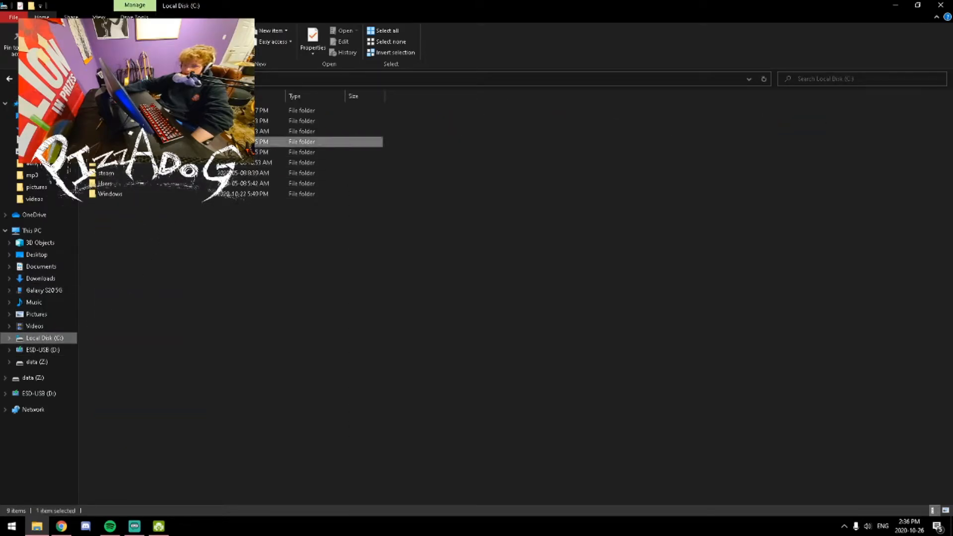
pyautogui.doubleClick(124, 152)
pyautogui.doubleClick(119, 371)
pyautogui.moveTo(200, 319); pyautogui.dragTo(176, 329)
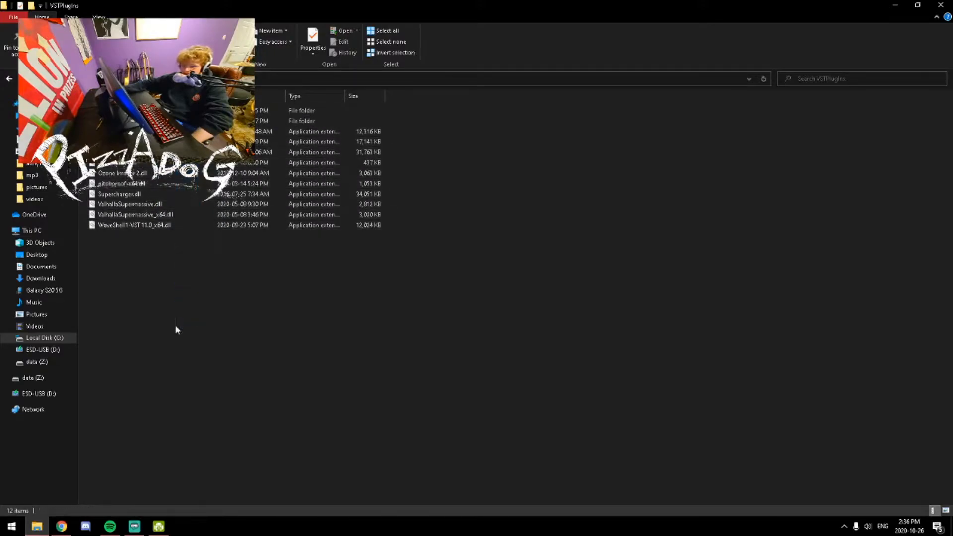
pyautogui.moveTo(141, 292)
pyautogui.mouseDown()
pyautogui.moveTo(140, 112)
pyautogui.moveTo(156, 297)
pyautogui.mouseUp()
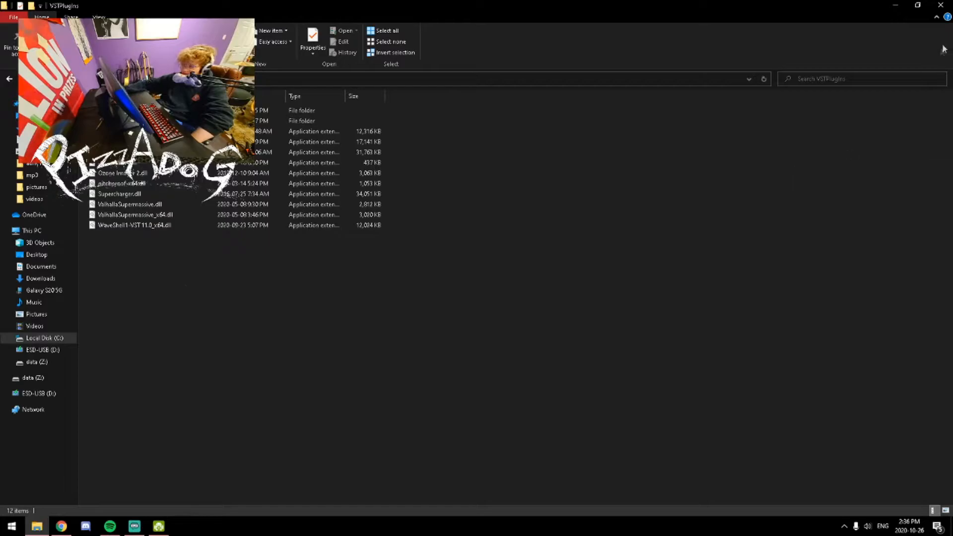
pyautogui.click(940, 5)
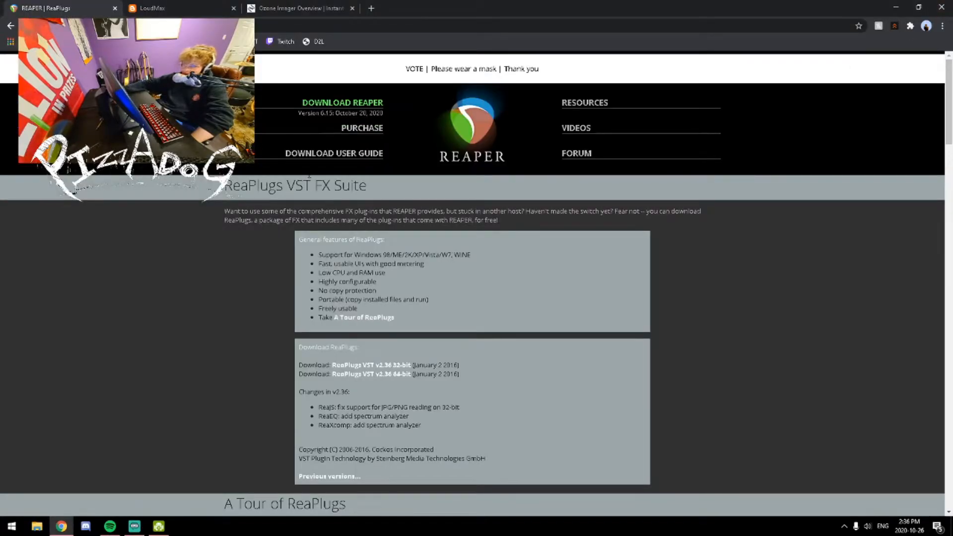
# Download the LoudMax VST Plugin v1.36 for Windows PC 32/64bit, view the contents of its zip archive, and close the archive
pyautogui.click(182, 6)
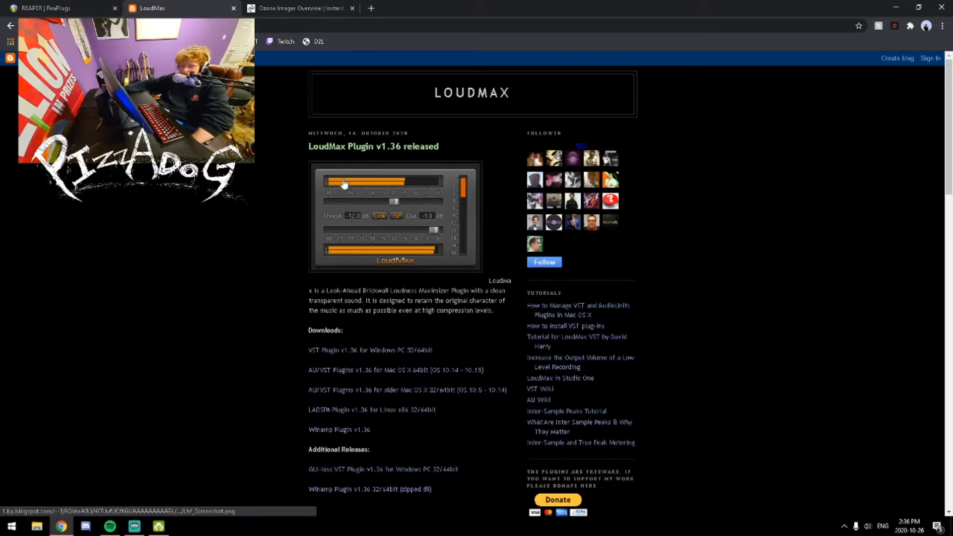
pyautogui.click(348, 351)
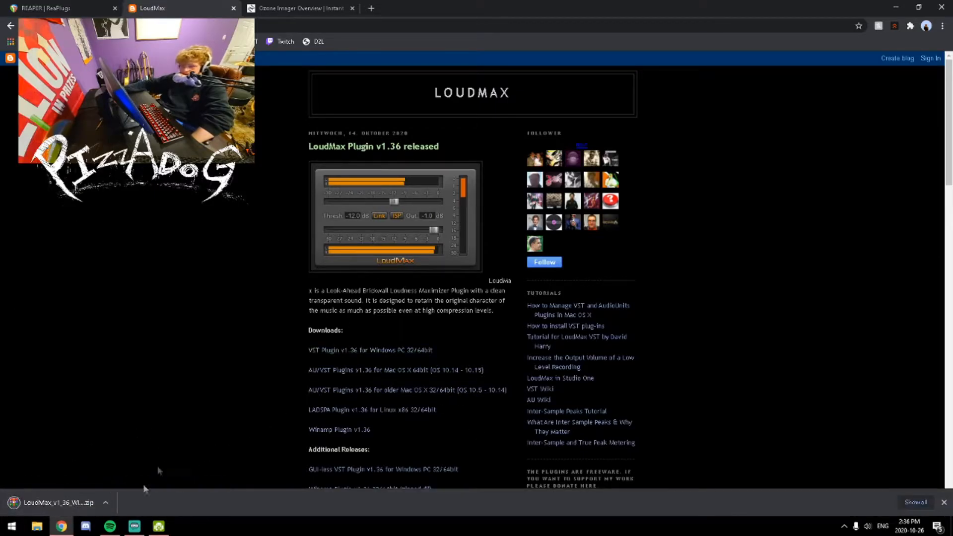
pyautogui.click(55, 503)
pyautogui.moveTo(548, 297); pyautogui.dragTo(541, 266)
pyautogui.click(553, 232)
pyautogui.moveTo(538, 302)
pyautogui.mouseDown()
pyautogui.moveTo(540, 239)
pyautogui.moveTo(546, 255)
pyautogui.moveTo(532, 305)
pyautogui.mouseUp()
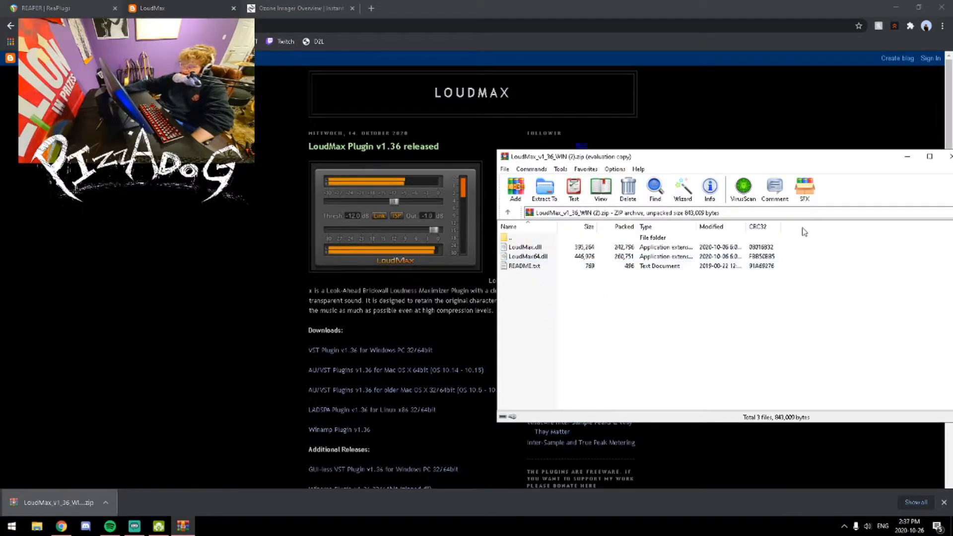
pyautogui.click(950, 157)
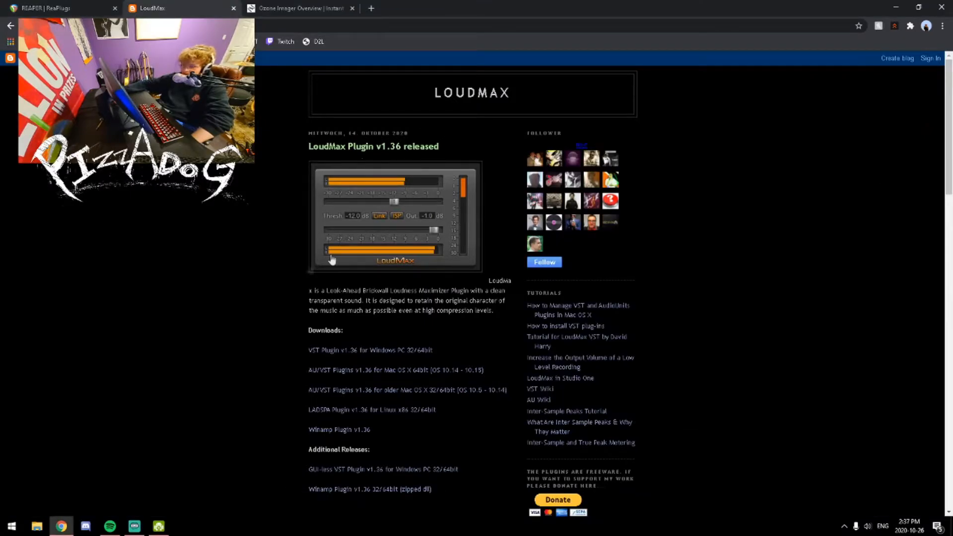
# Open the free download page for Ozone Imager V2 on the iZotope site and view its account sign-in form
pyautogui.click(287, 9)
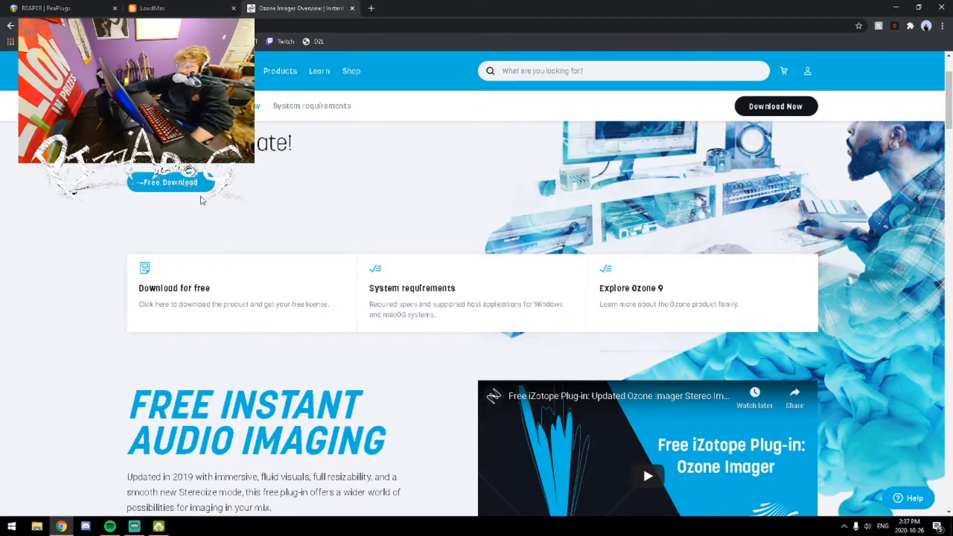
pyautogui.click(163, 186)
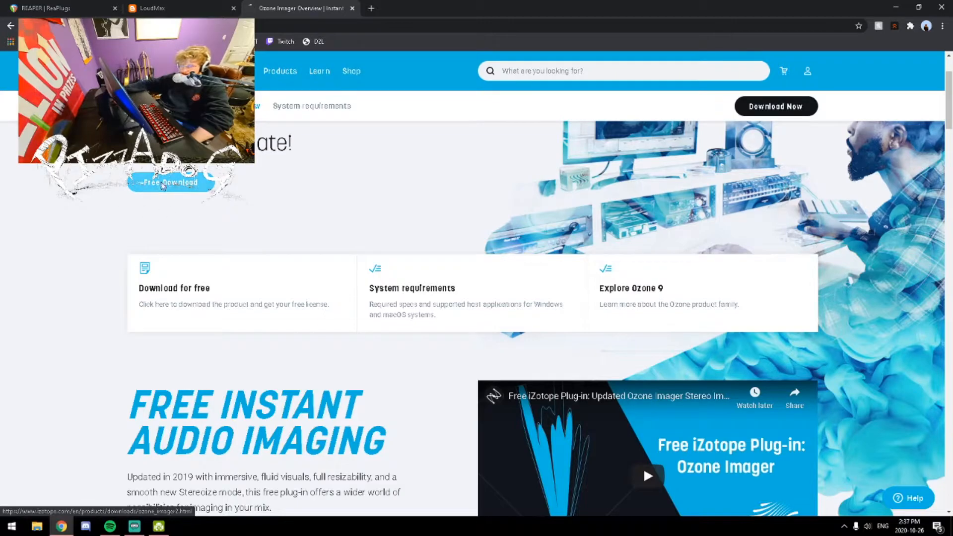
pyautogui.scroll(-3, 585, 347)
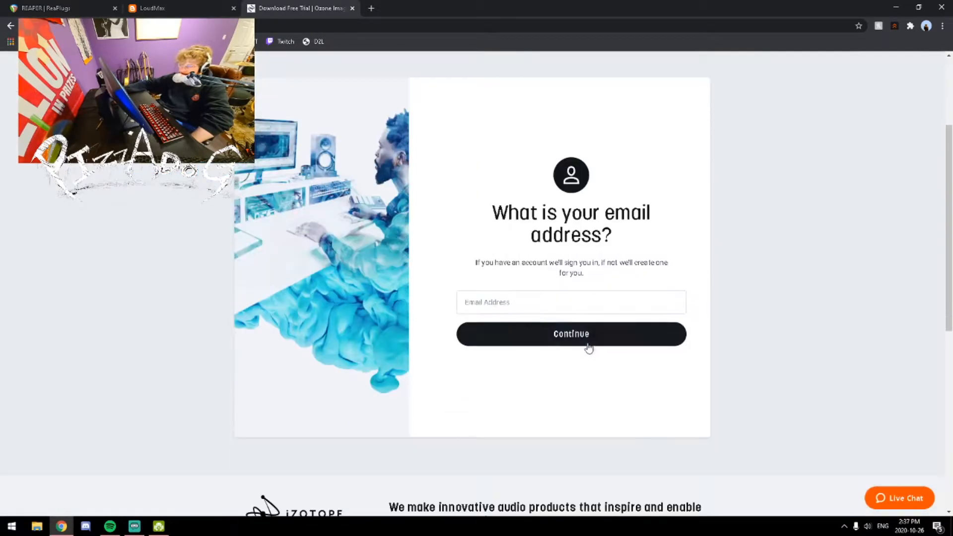
pyautogui.scroll(3, 570, 432)
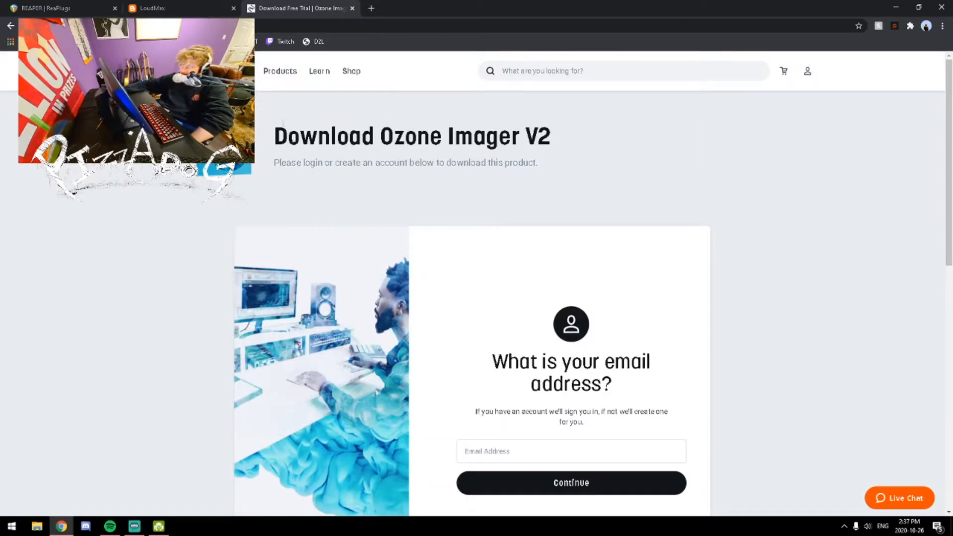
pyautogui.moveTo(293, 142); pyautogui.dragTo(523, 134)
pyautogui.hotkey('ctrl', 'Tab')
pyautogui.hotkey('ctrl', 'Tab')
pyautogui.hotkey('ctrl', 'Tab')
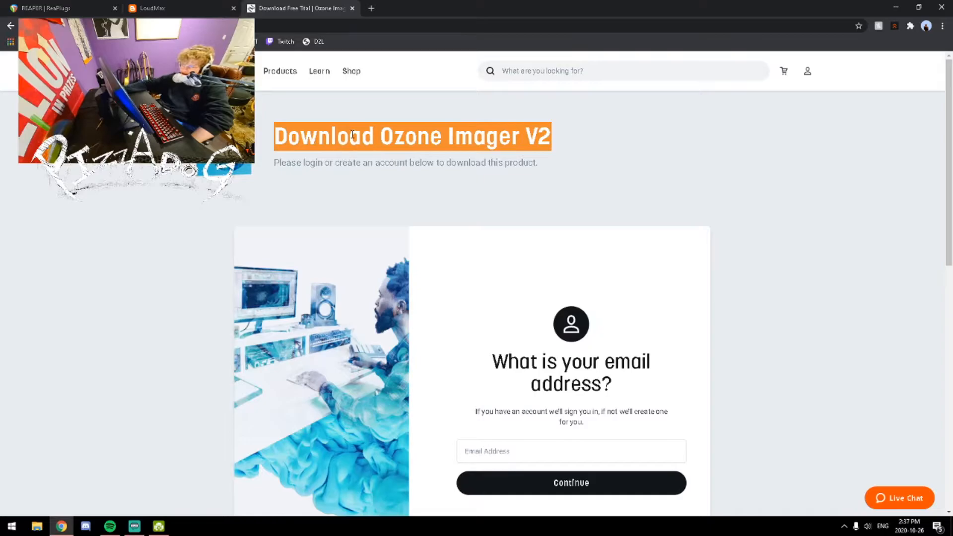
pyautogui.click(318, 161)
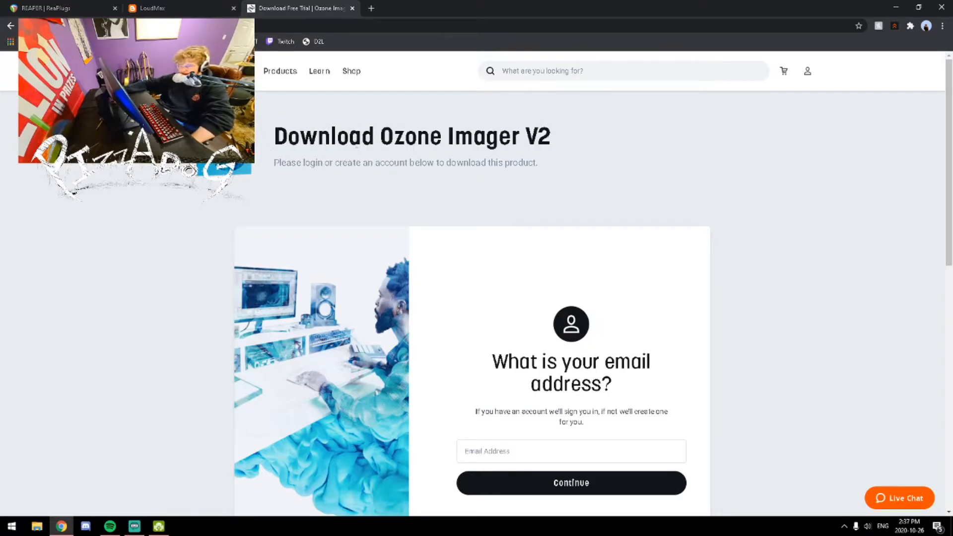
pyautogui.tripleClick(387, 136)
pyautogui.click(391, 140)
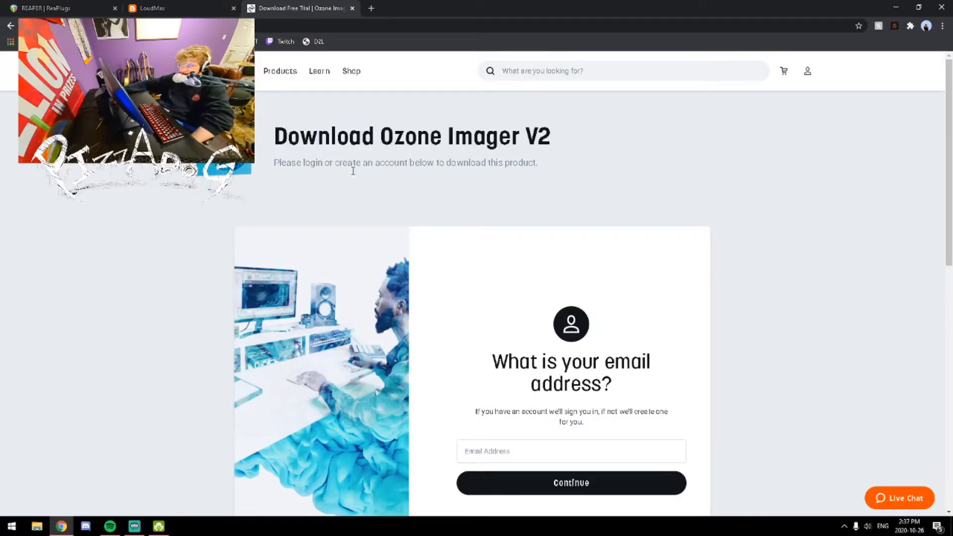
# Switch to Streamlabs OBS and add a VST 2.x Plugin filter to the Analogue 1 + 2 audio source, keeping the default filter name
pyautogui.click(134, 526)
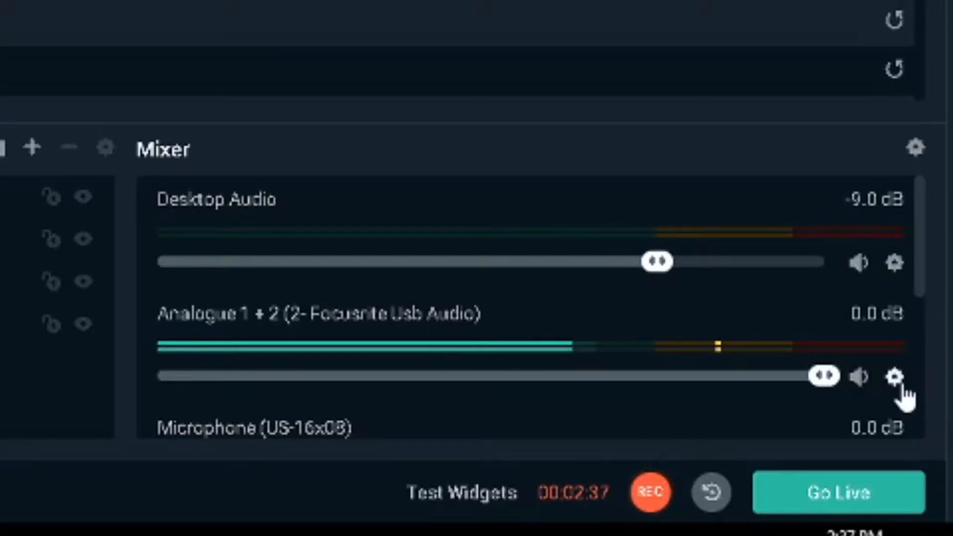
pyautogui.click(893, 377)
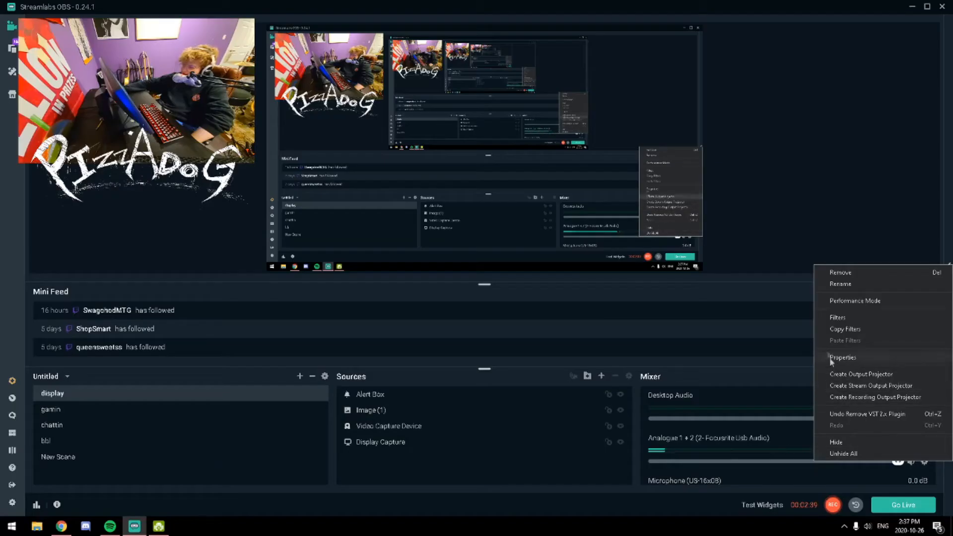
pyautogui.click(836, 317)
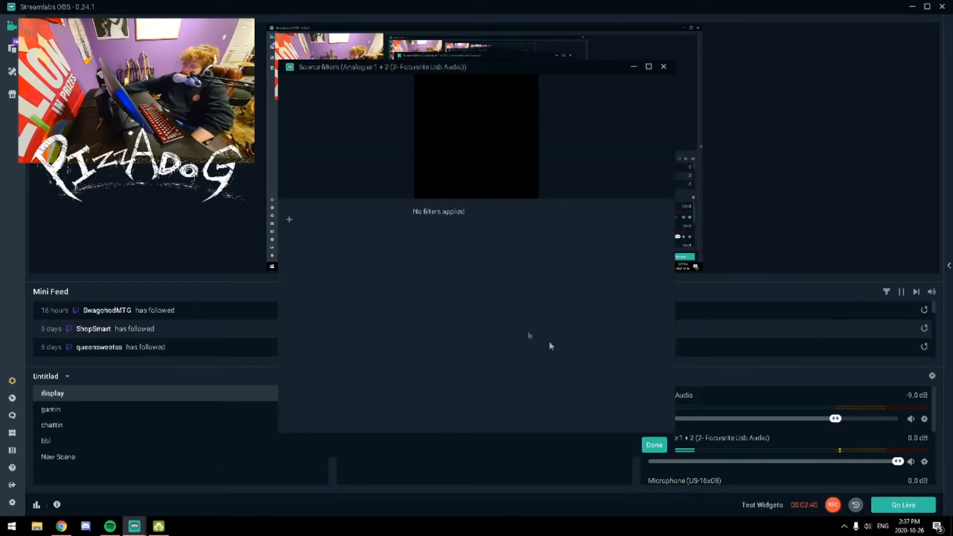
pyautogui.click(289, 218)
pyautogui.write('t')
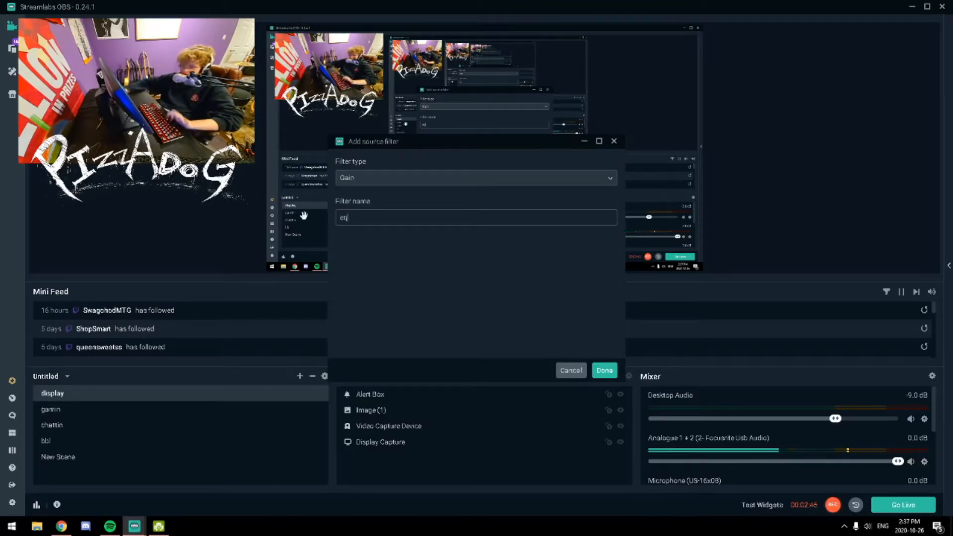
pyautogui.click(385, 180)
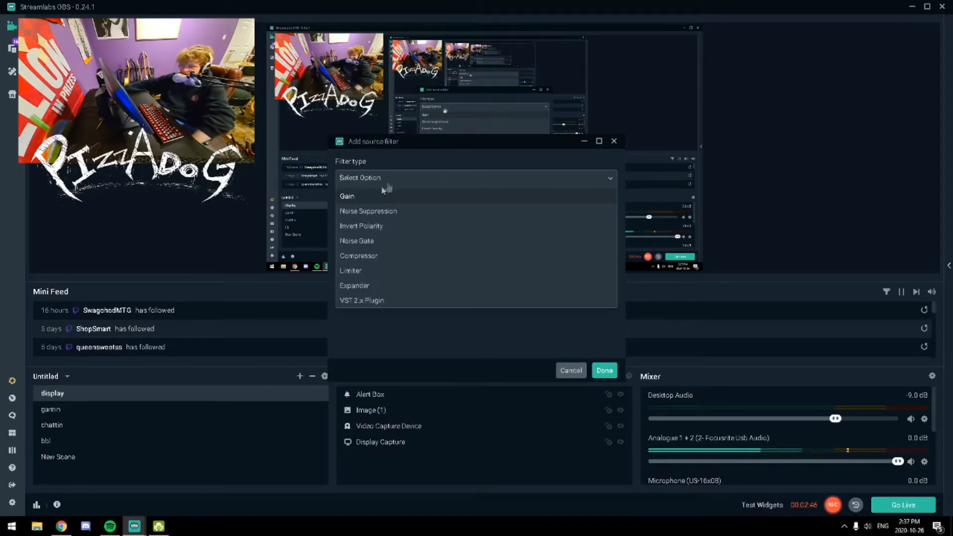
pyautogui.click(362, 301)
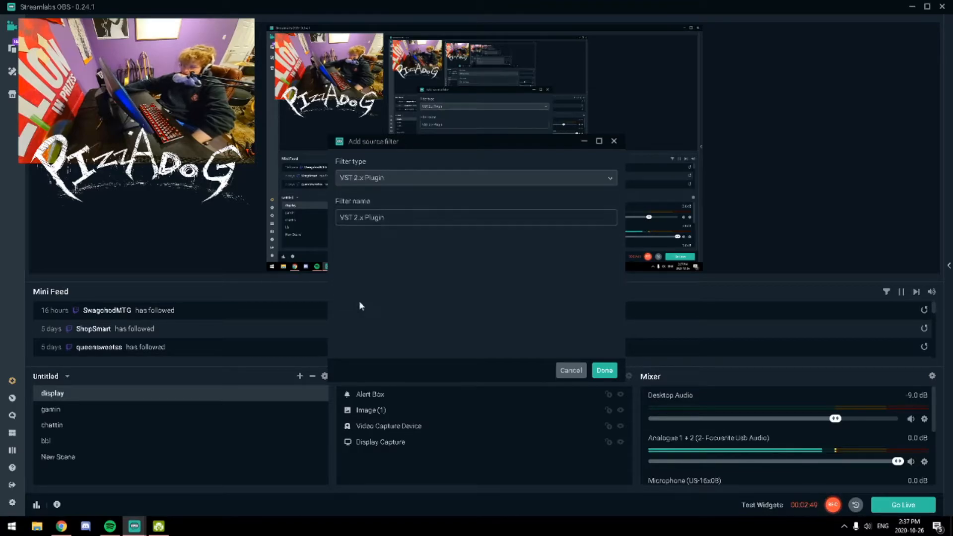
pyautogui.click(605, 371)
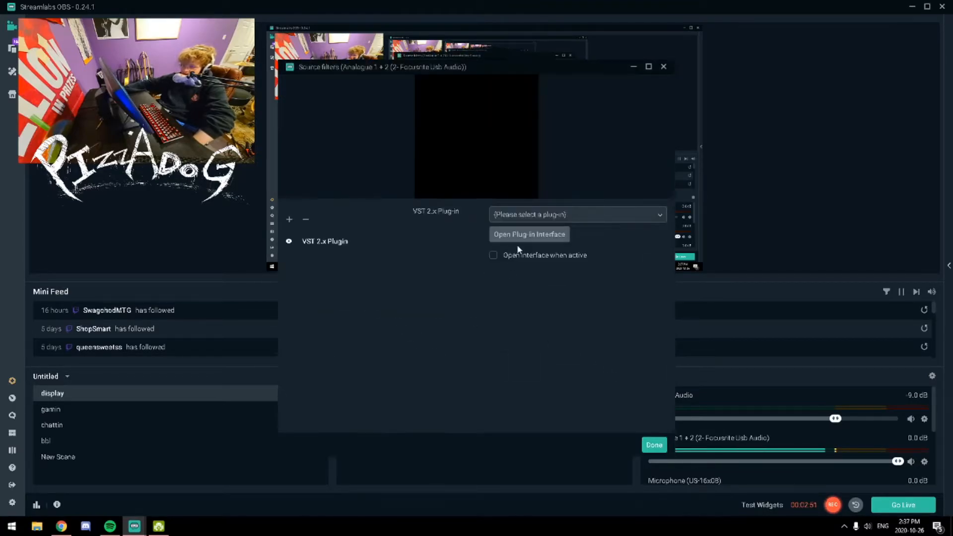
# Load reaeq-standalone.dll in the VST 2.x Plugin filter and display its interface over the Source filters window
pyautogui.click(503, 217)
pyautogui.scroll(-1, 530, 294)
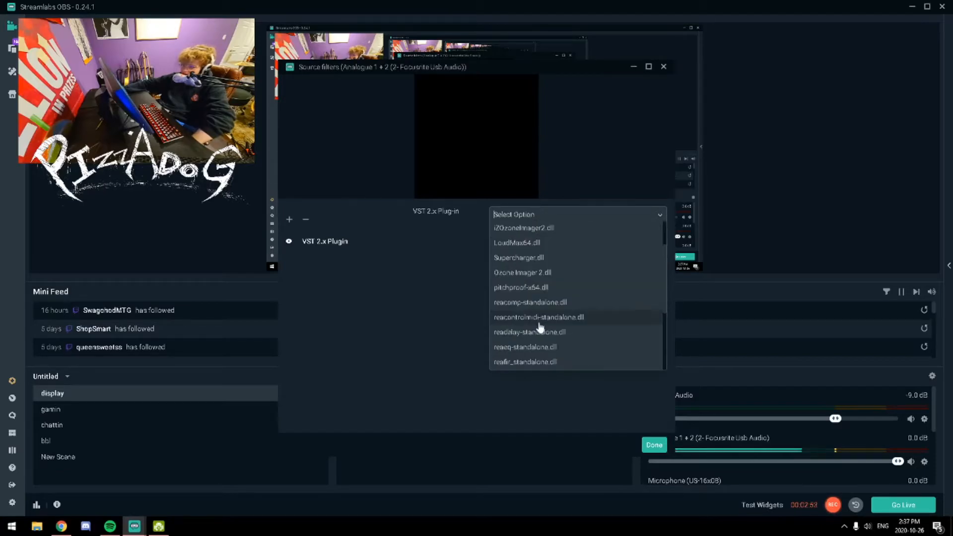
pyautogui.click(544, 350)
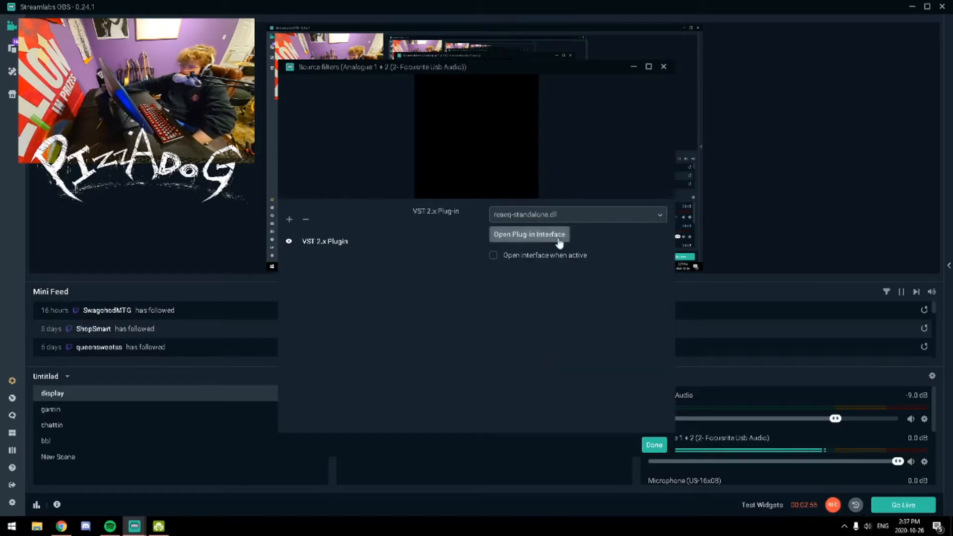
pyautogui.click(540, 234)
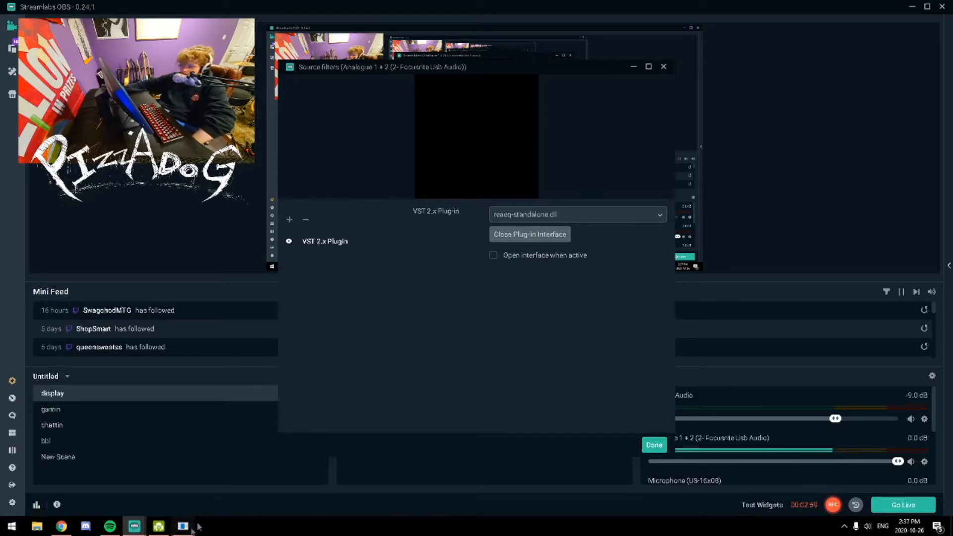
pyautogui.click(182, 527)
pyautogui.moveTo(119, 7); pyautogui.dragTo(530, 200)
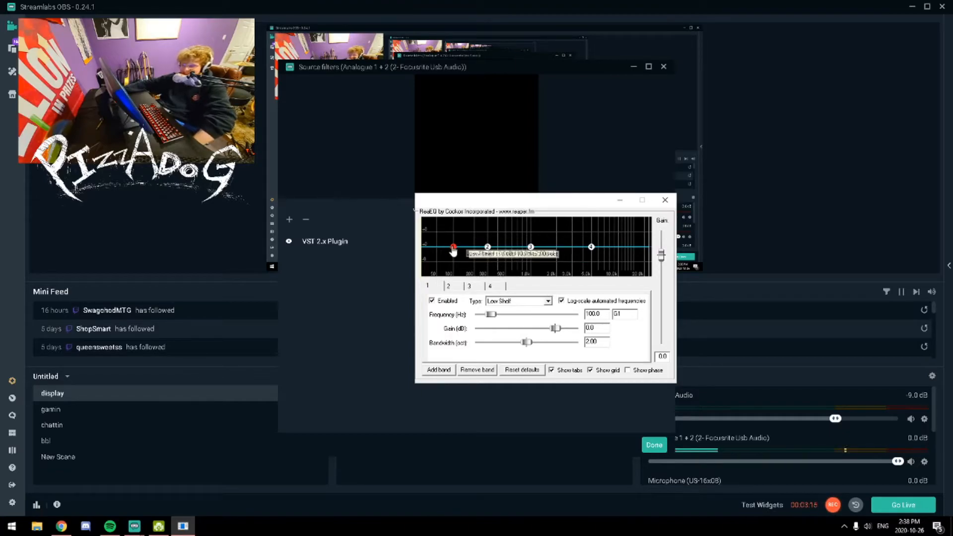
# Boost ReaEQ's low-shelf band 1 to about 9.8 dB at 104 Hz and cut band 2 to about -7.4 dB at 351 Hz
pyautogui.moveTo(453, 246); pyautogui.dragTo(454, 227)
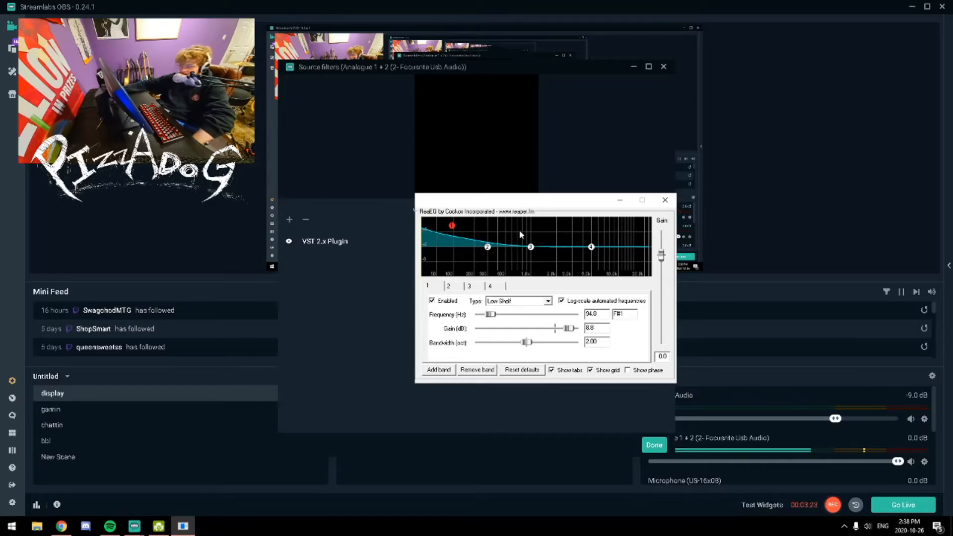
pyautogui.moveTo(452, 226); pyautogui.dragTo(461, 227)
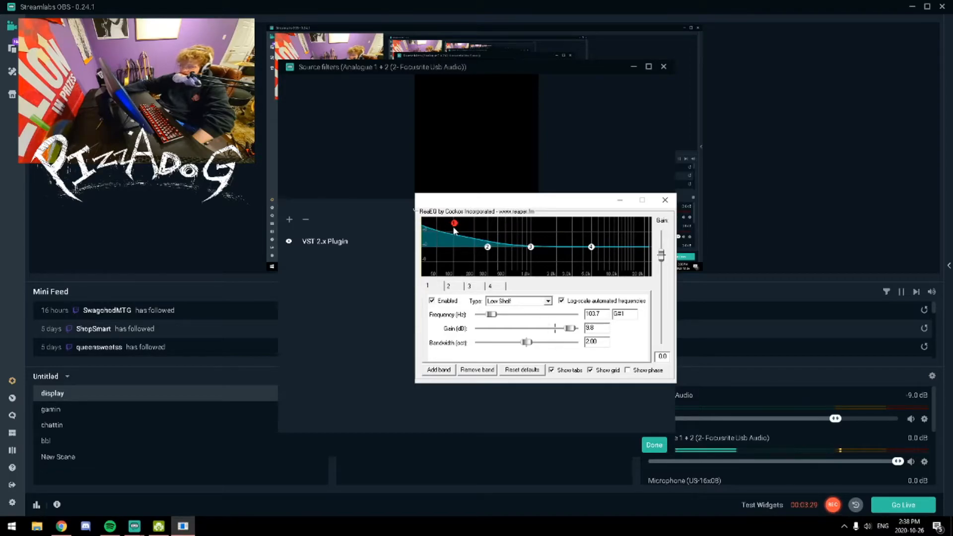
pyautogui.moveTo(488, 247); pyautogui.dragTo(494, 268)
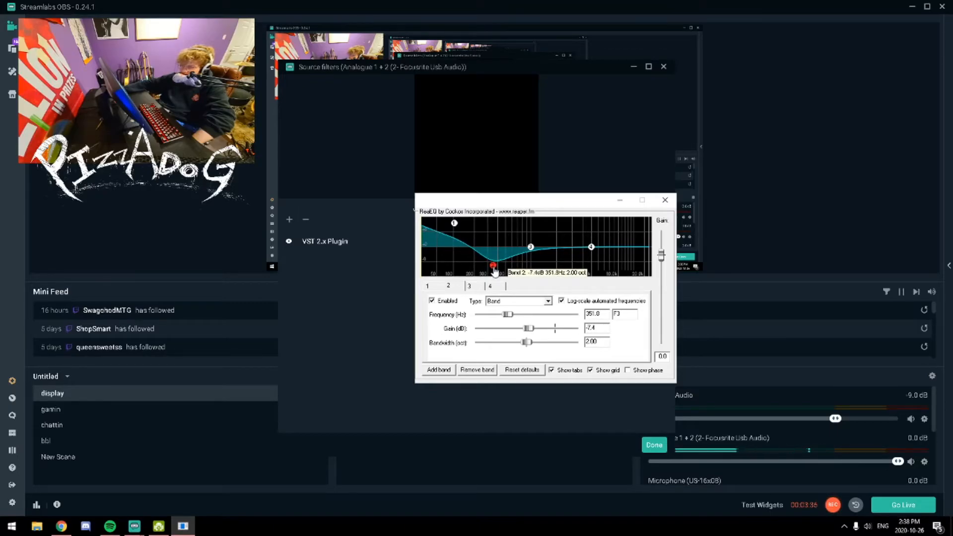
# Shift ReaEQ's band 3 to a higher frequency with a slight cut, raise high-shelf band 4 to about 4.2 dB, and close the plug-in
pyautogui.moveTo(530, 248); pyautogui.dragTo(612, 238)
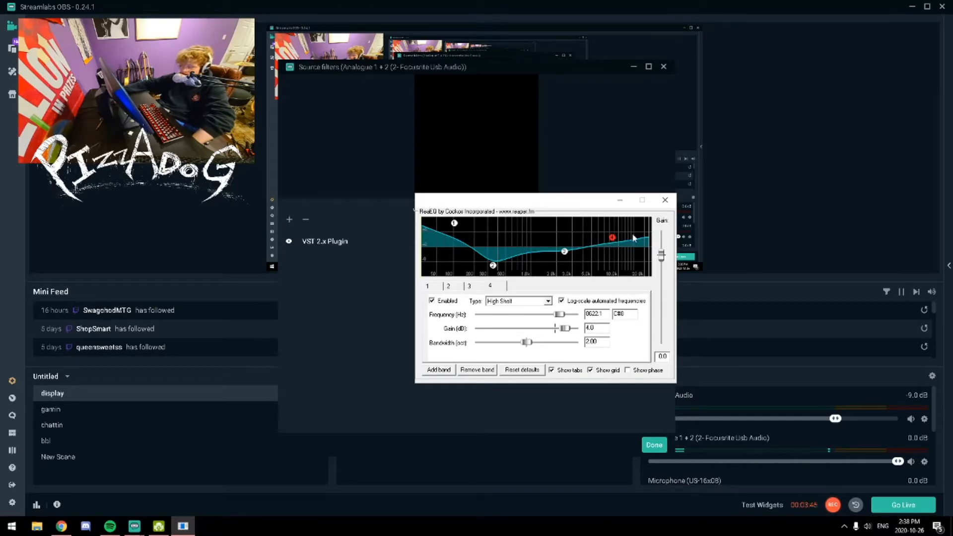
pyautogui.moveTo(612, 238); pyautogui.dragTo(613, 242)
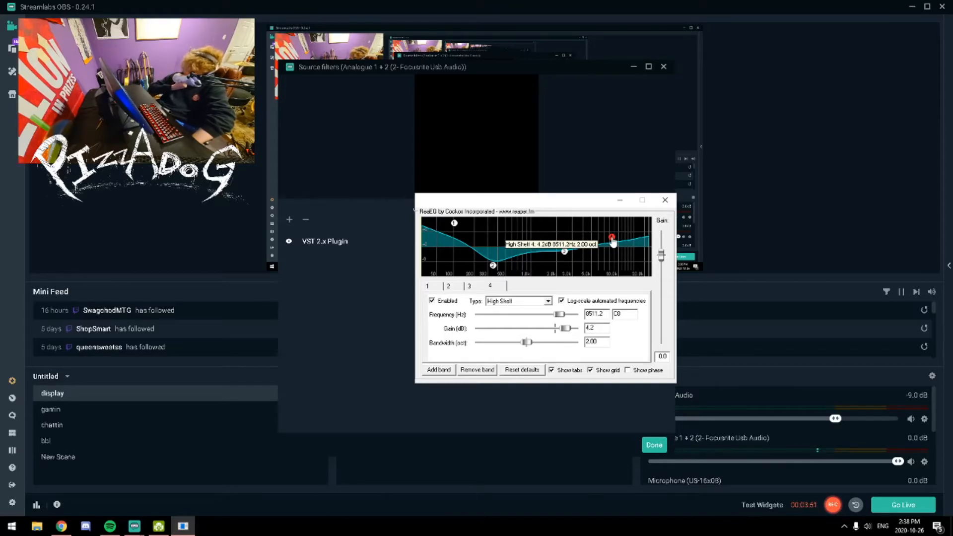
pyautogui.click(665, 200)
# Add a second VST 2.x Plugin filter to the Analogue 1 + 2 source, keeping the default filter name
pyautogui.click(291, 220)
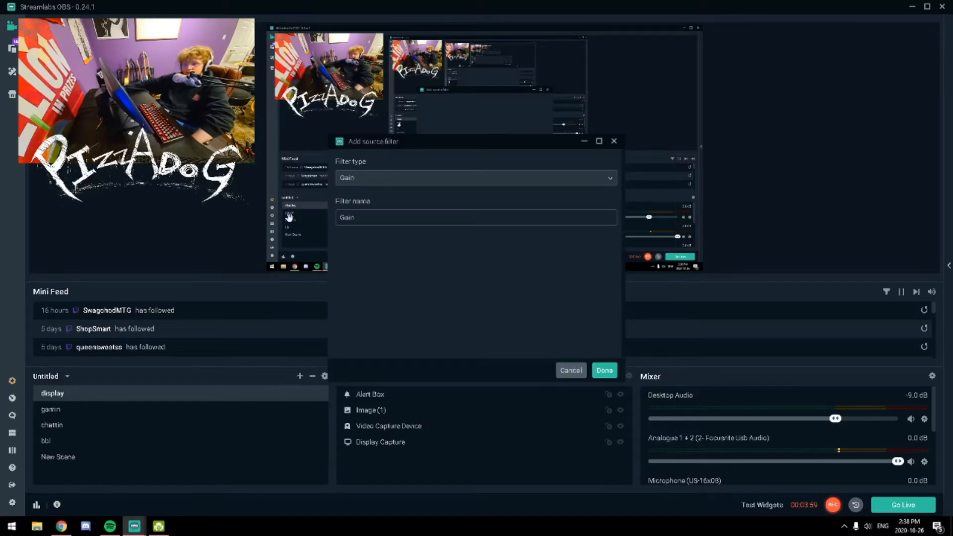
pyautogui.press('Tab')
pyautogui.write('comp')
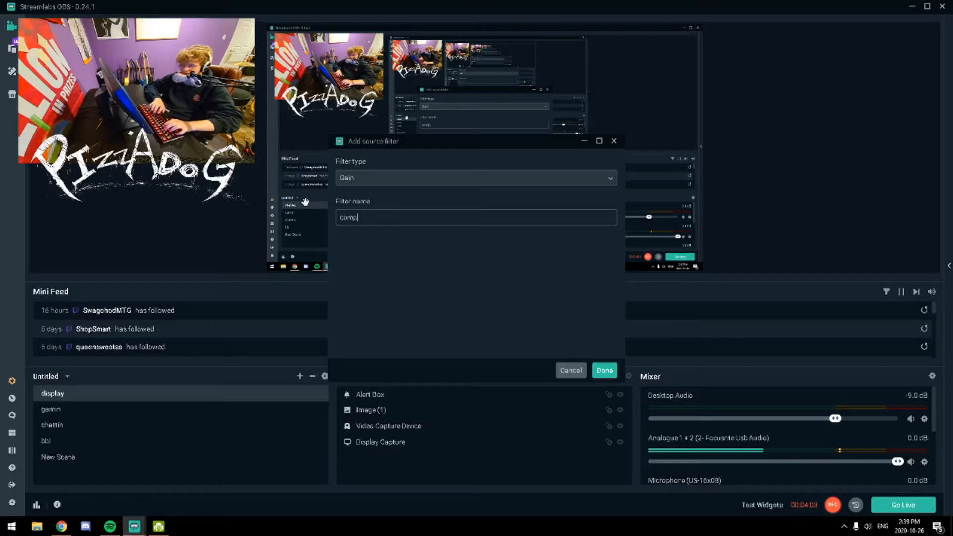
pyautogui.click(457, 178)
pyautogui.click(382, 301)
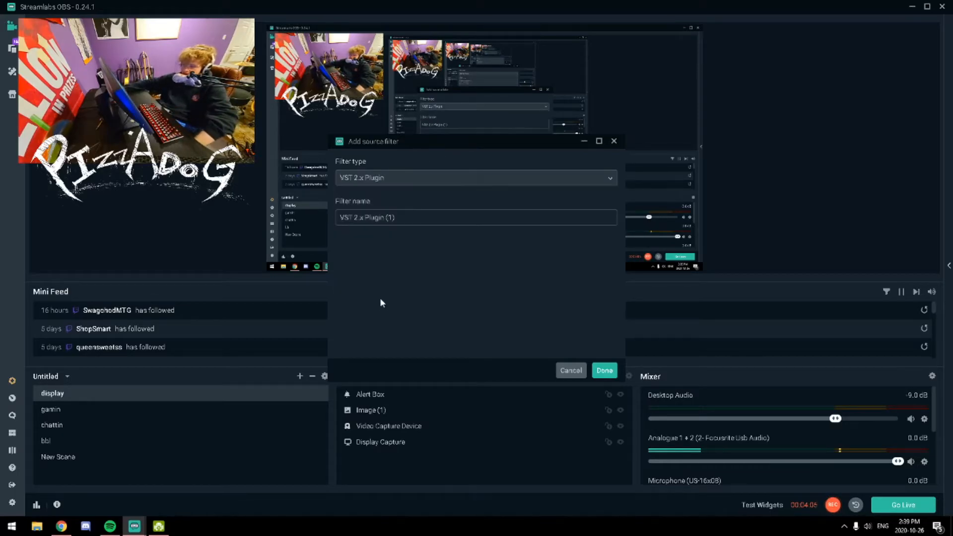
pyautogui.click(605, 370)
# Load LoudMax64.dll in the second VST filter, lower its threshold to about -3.8 dB, and close the plug-in interface
pyautogui.click(536, 215)
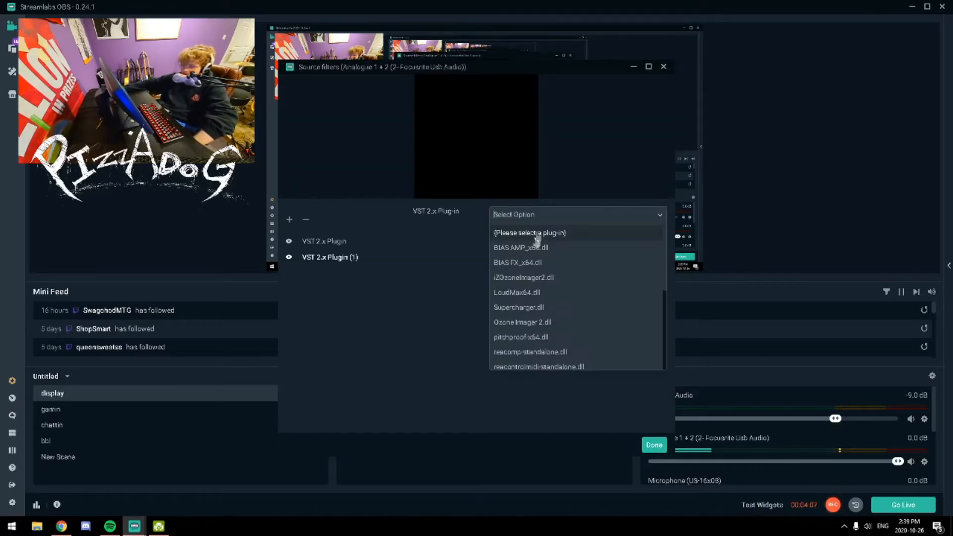
pyautogui.click(541, 296)
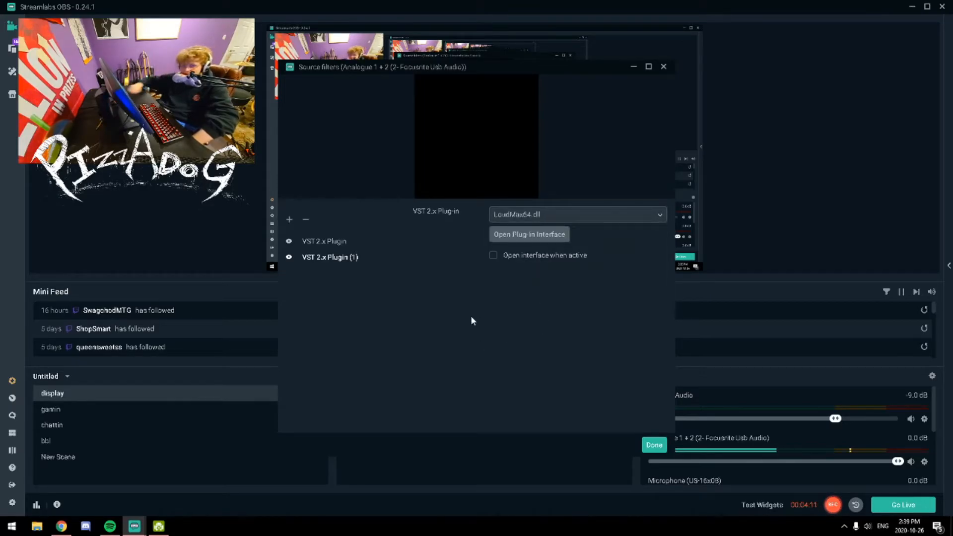
pyautogui.click(551, 239)
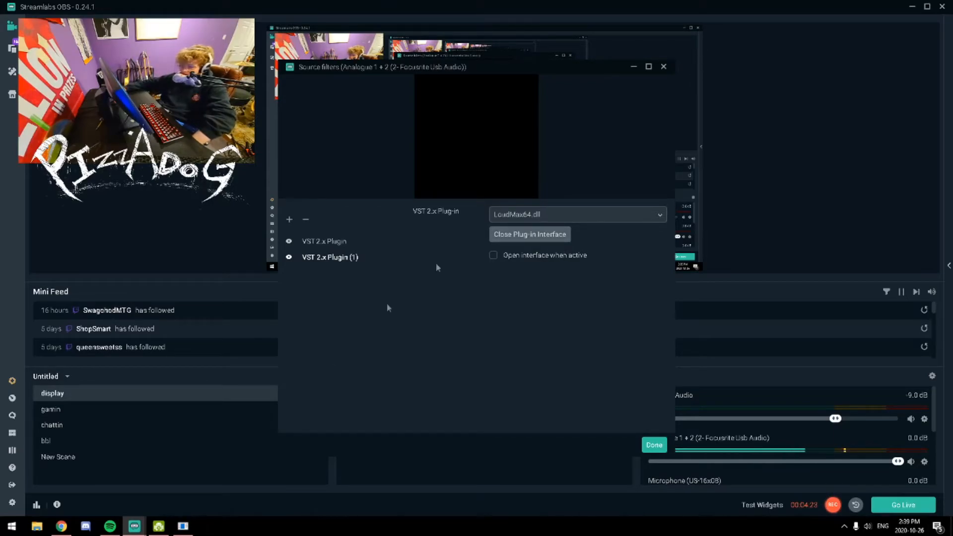
pyautogui.click(183, 526)
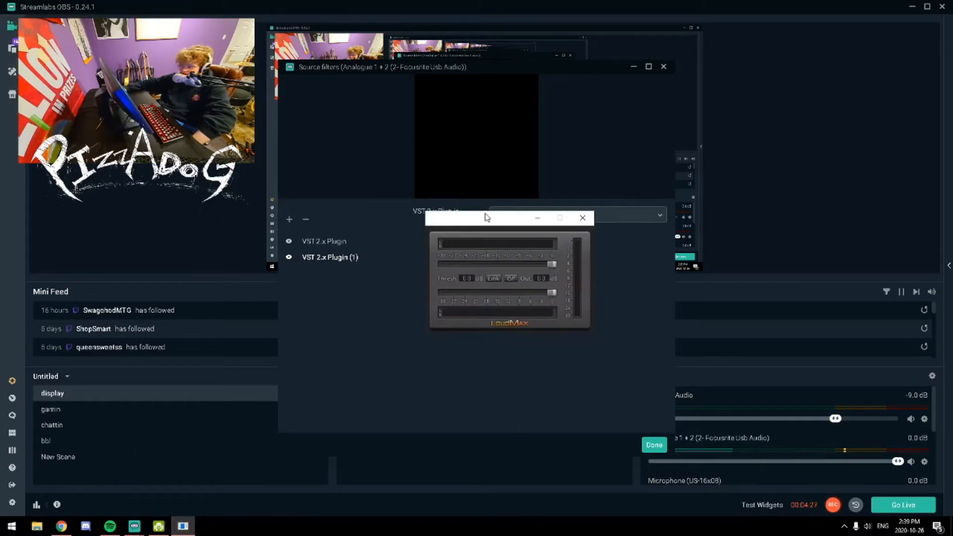
pyautogui.moveTo(549, 265); pyautogui.dragTo(538, 267)
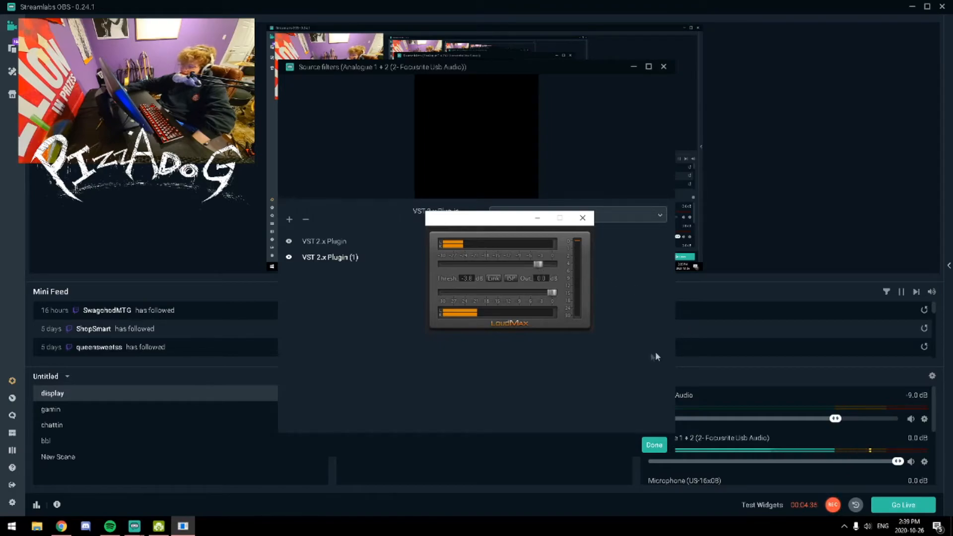
pyautogui.click(582, 217)
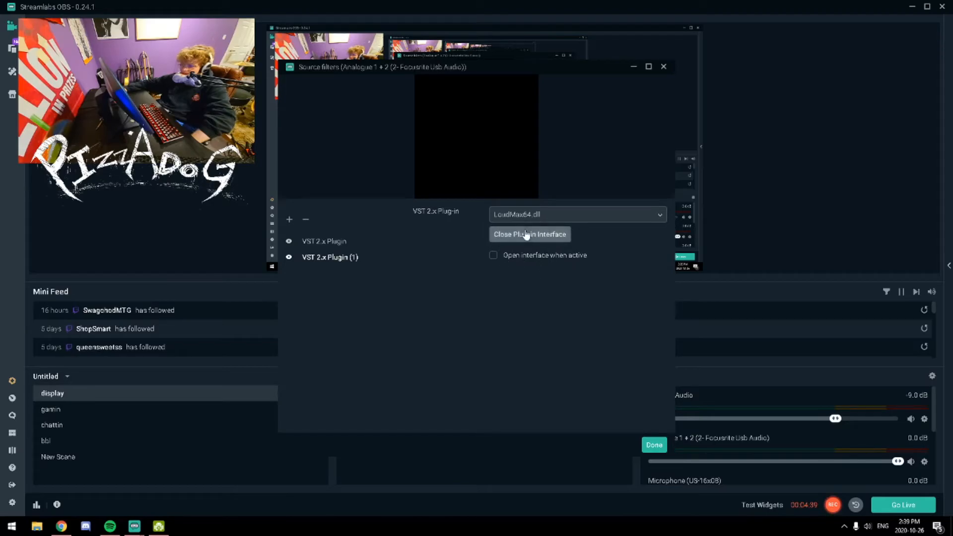
# Add a third VST 2.x Plugin filter to the Analogue 1 + 2 source with its default filter name
pyautogui.click(289, 221)
pyautogui.moveTo(363, 217); pyautogui.dragTo(270, 185)
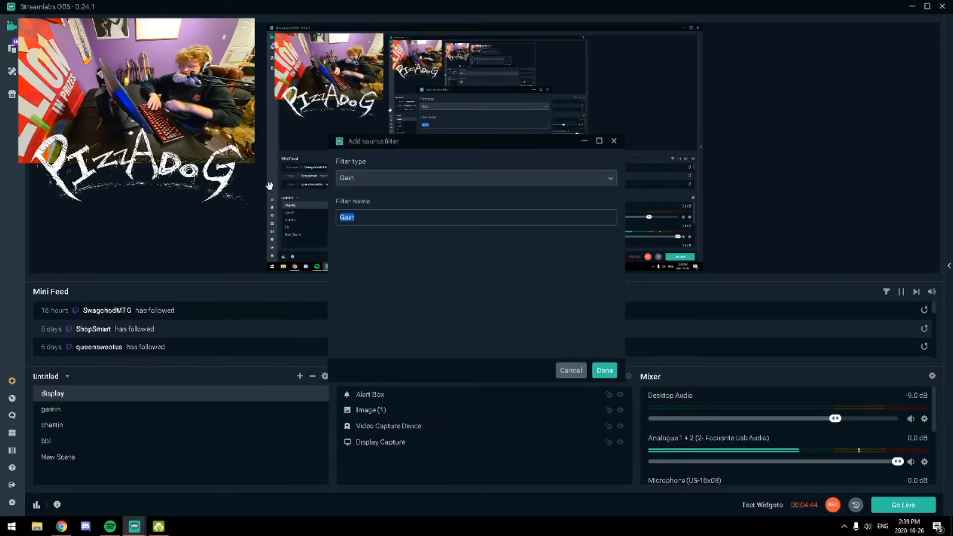
pyautogui.write('i')
pyautogui.write('uhasdf')
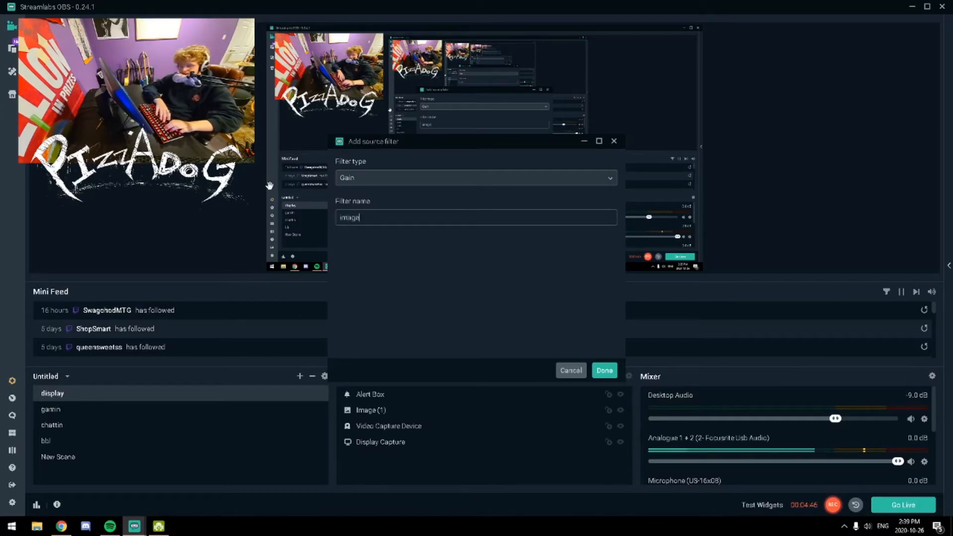
pyautogui.click(380, 183)
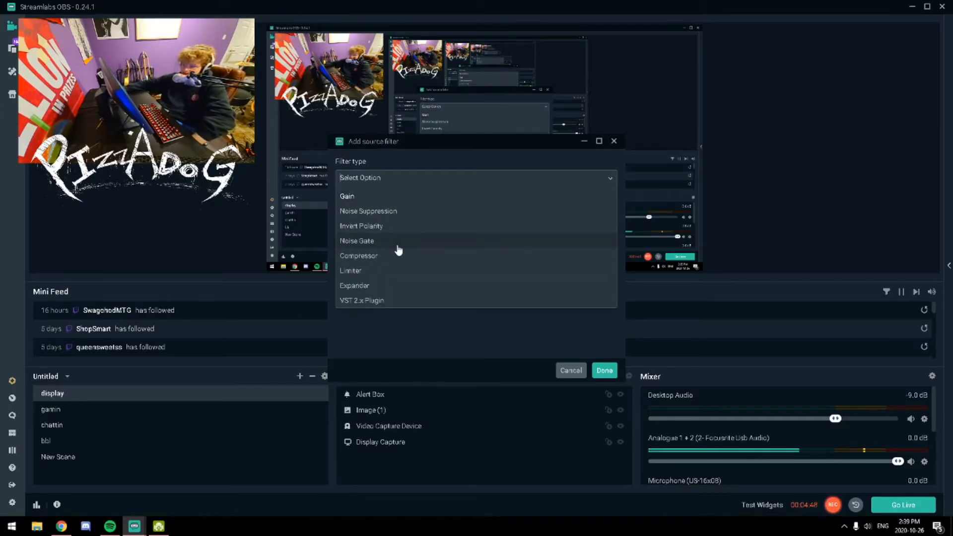
pyautogui.click(376, 300)
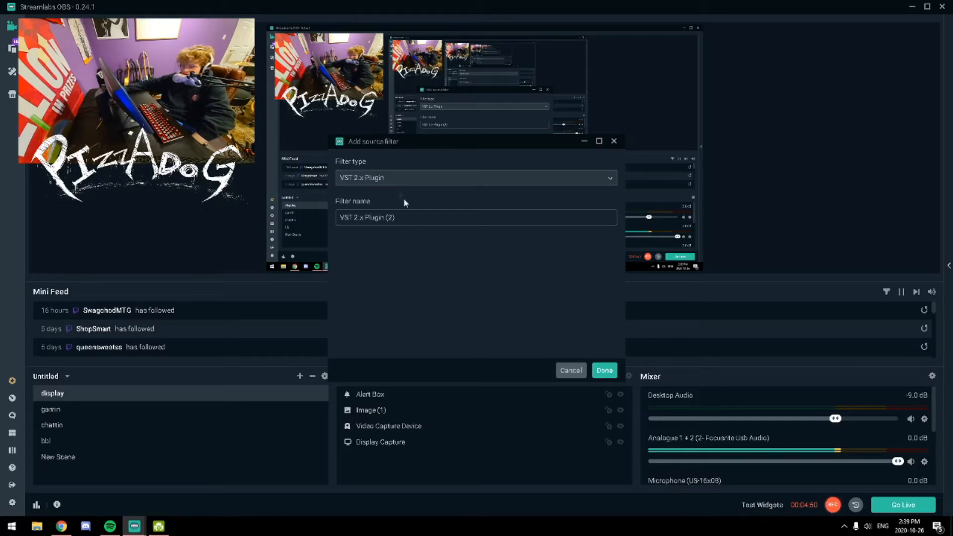
pyautogui.click(604, 370)
# Load Ozone Imager 2.dll in the third VST filter and display its interface over the Source filters window
pyautogui.click(551, 214)
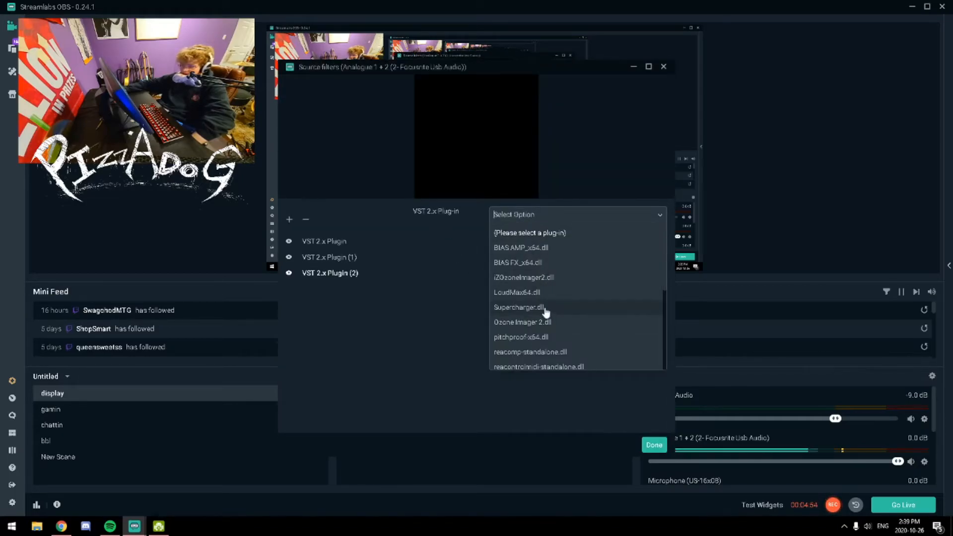
pyautogui.click(545, 324)
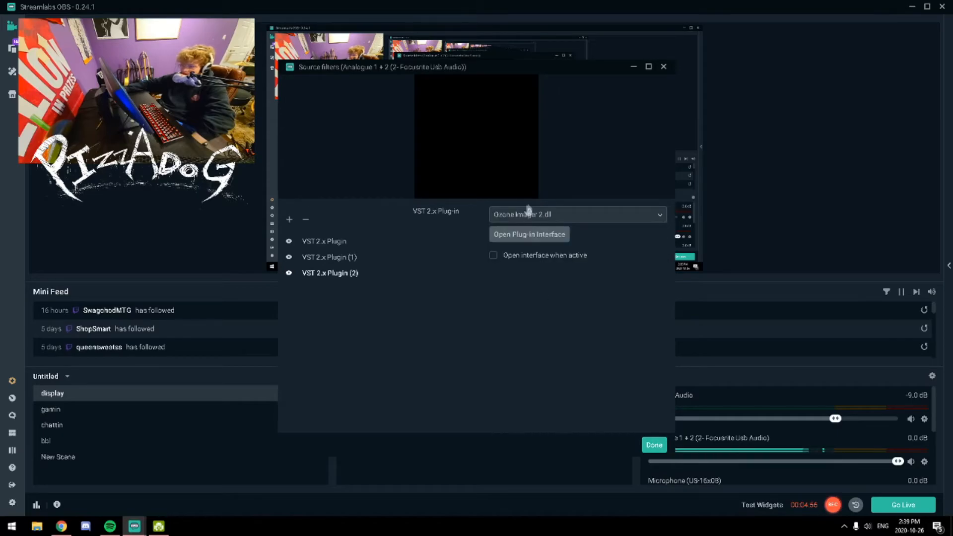
pyautogui.click(493, 242)
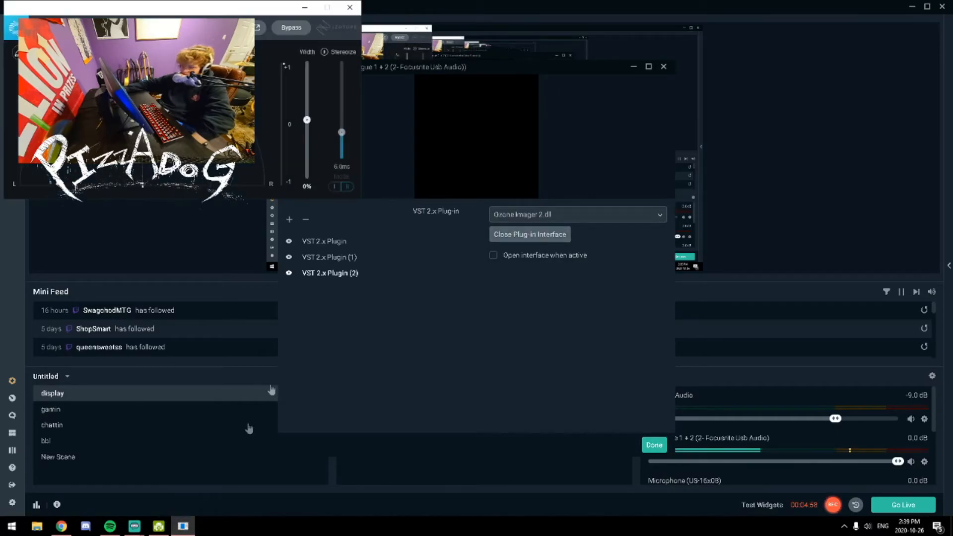
pyautogui.moveTo(170, 8); pyautogui.dragTo(453, 155)
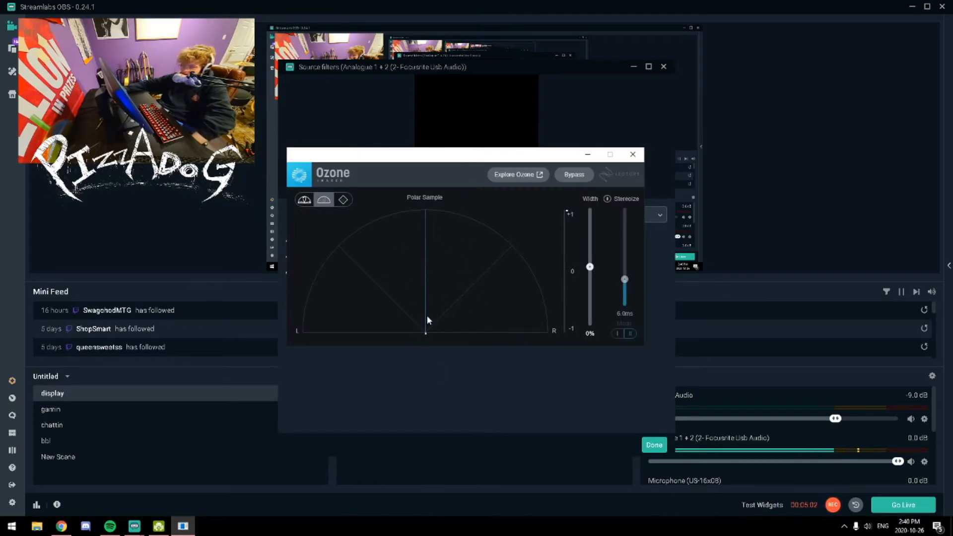
# Enable Stereoize in Ozone Imager at 20.0 ms in mode I, and raise the width to 9%
pyautogui.click(610, 198)
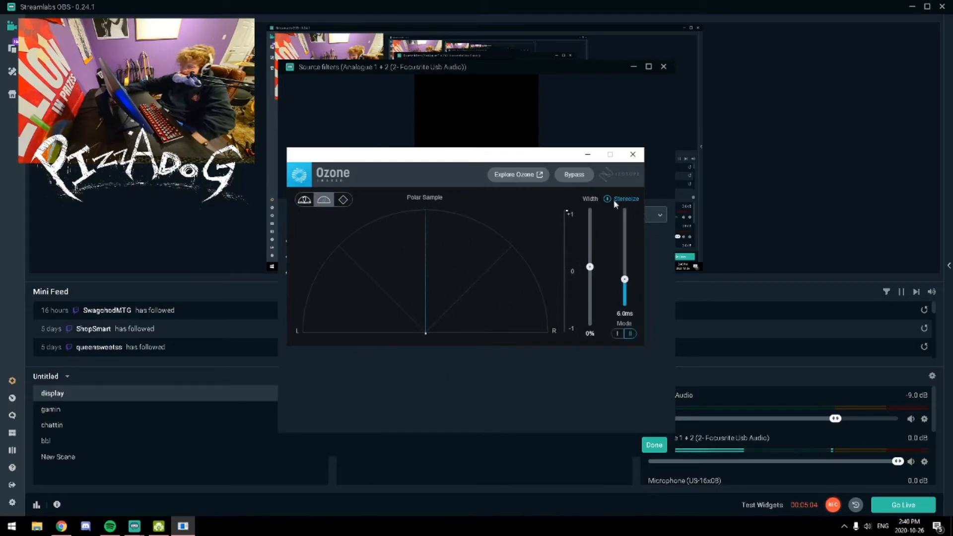
pyautogui.moveTo(624, 278); pyautogui.dragTo(625, 227)
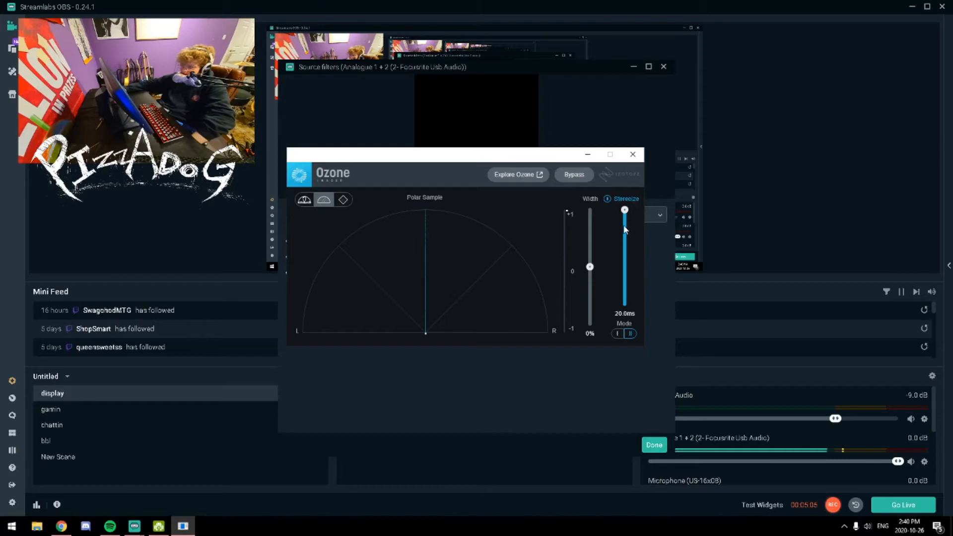
pyautogui.click(619, 335)
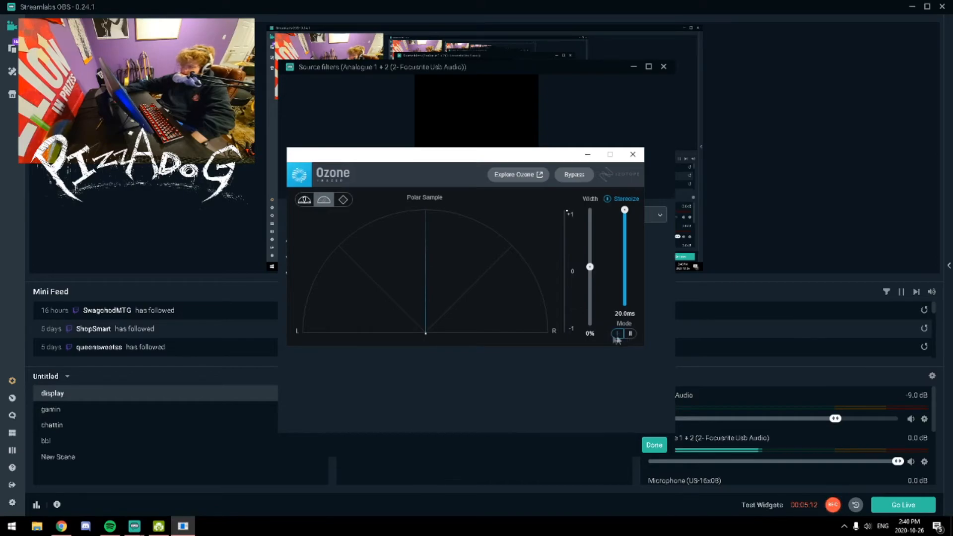
pyautogui.moveTo(590, 268); pyautogui.dragTo(592, 263)
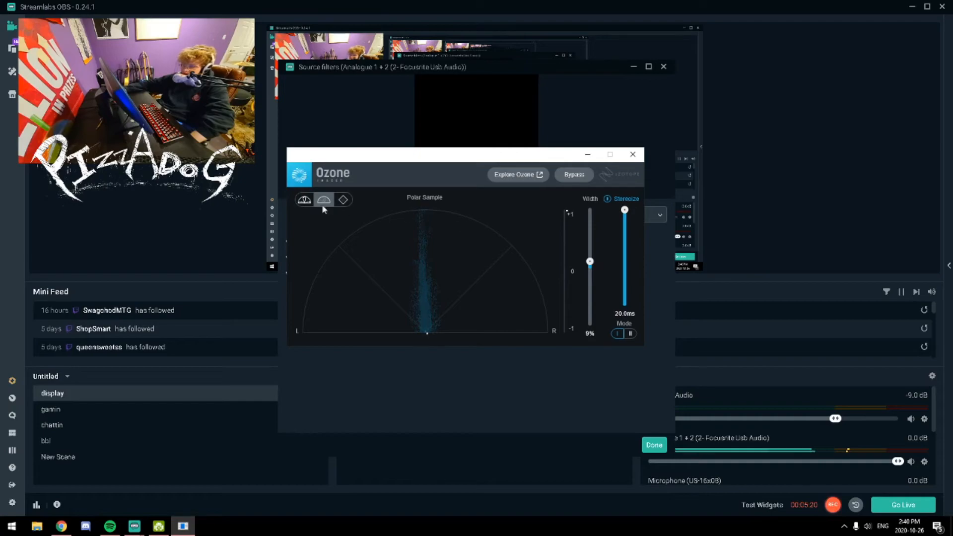
# View the stereo image in Ozone Imager's Polar Sample and Lissajous displays, and set the meter to Polar Level
pyautogui.click(324, 202)
pyautogui.click(343, 200)
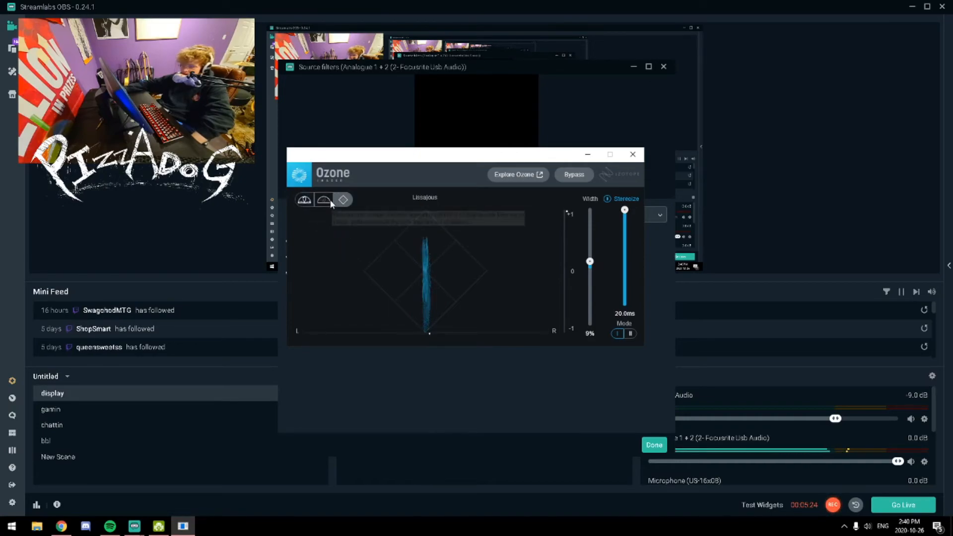
pyautogui.click(323, 200)
pyautogui.click(304, 199)
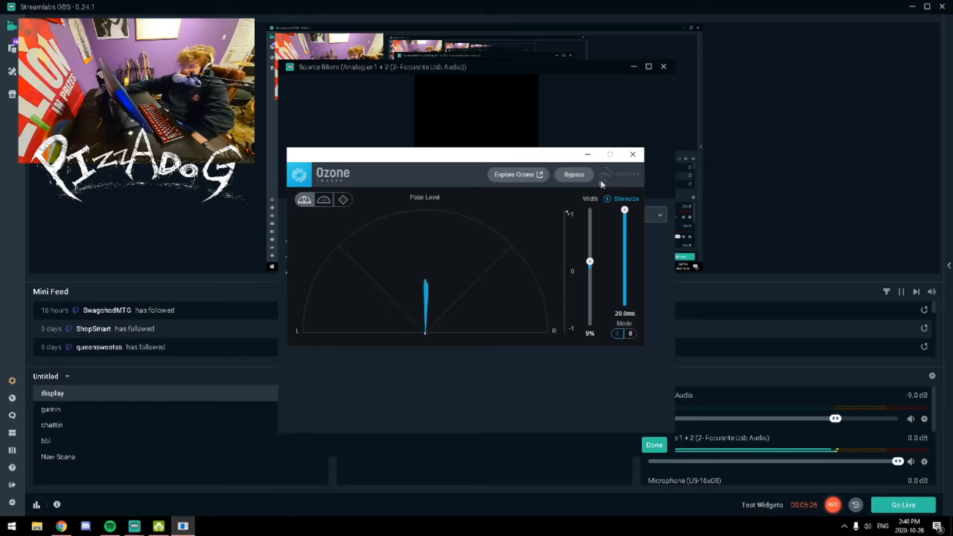
# Bypass Ozone Imager briefly to compare the sound, re-enable it, and close the plug-in and the Source filters window
pyautogui.click(574, 175)
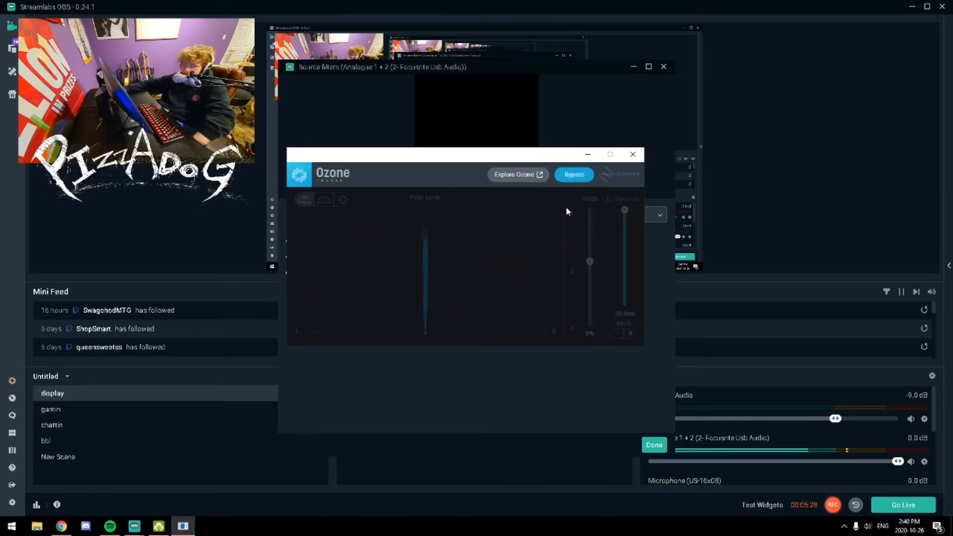
pyautogui.click(571, 174)
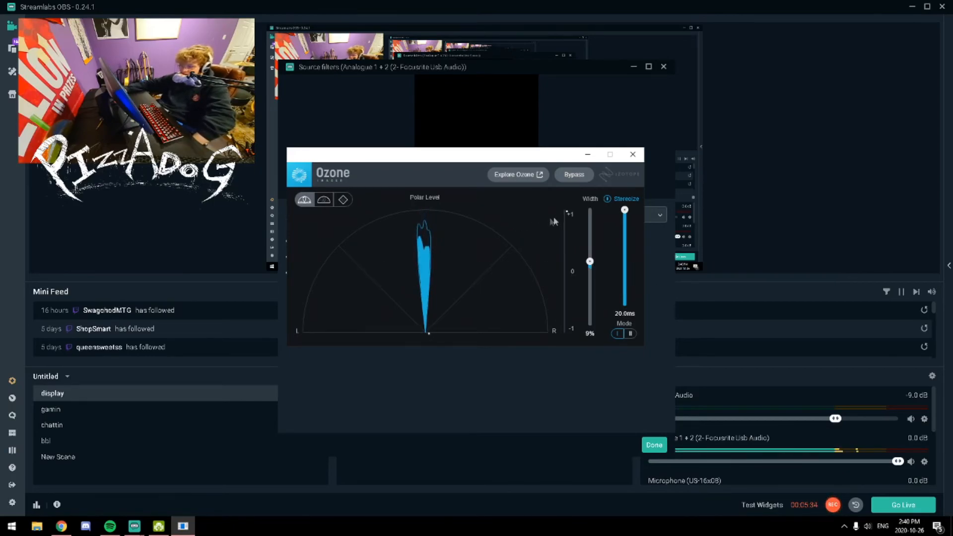
pyautogui.click(633, 156)
pyautogui.click(655, 445)
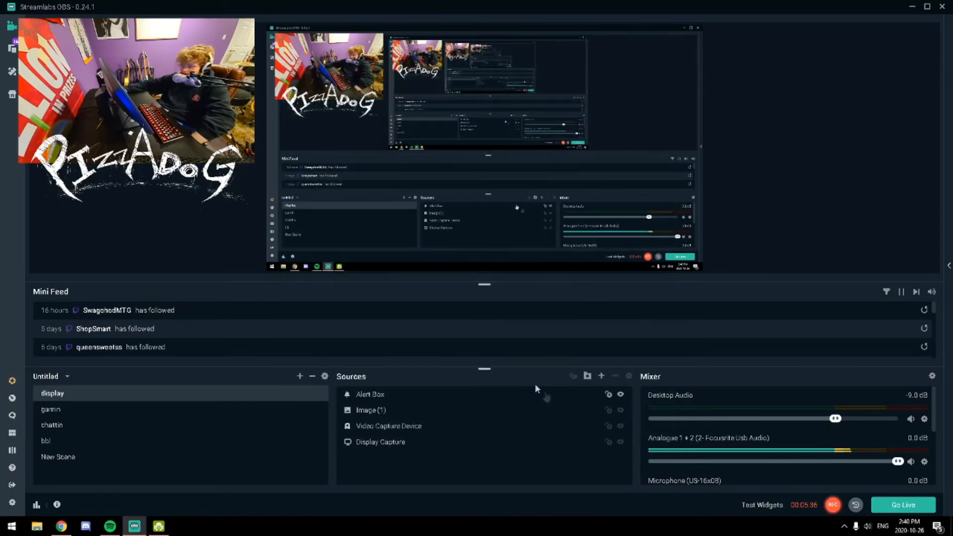